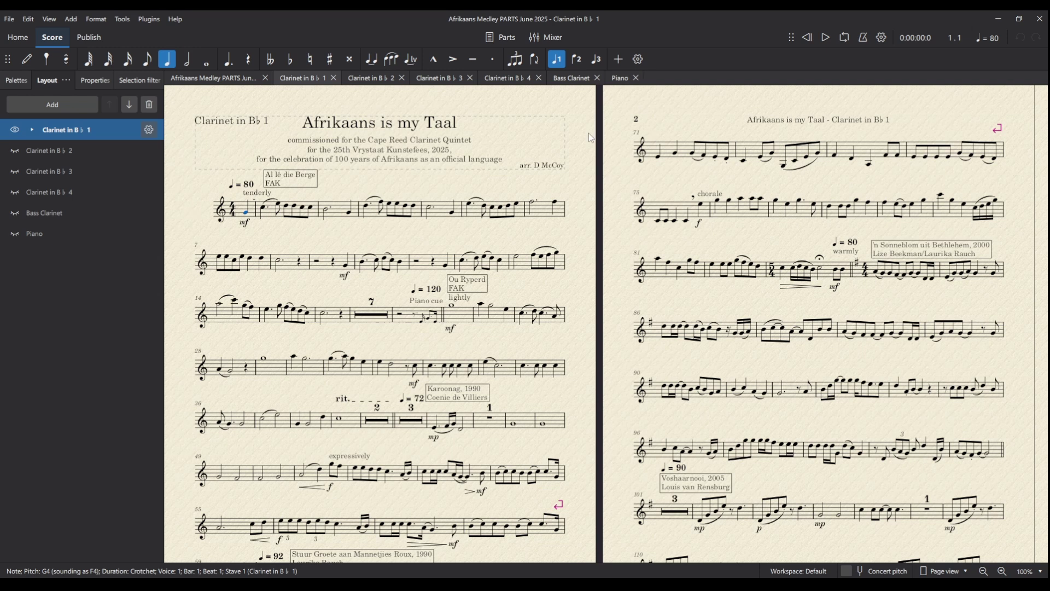
Scroll through the two pages of the Colours of the Wind Soprano part.
scroll(587, 133, "right", 3)
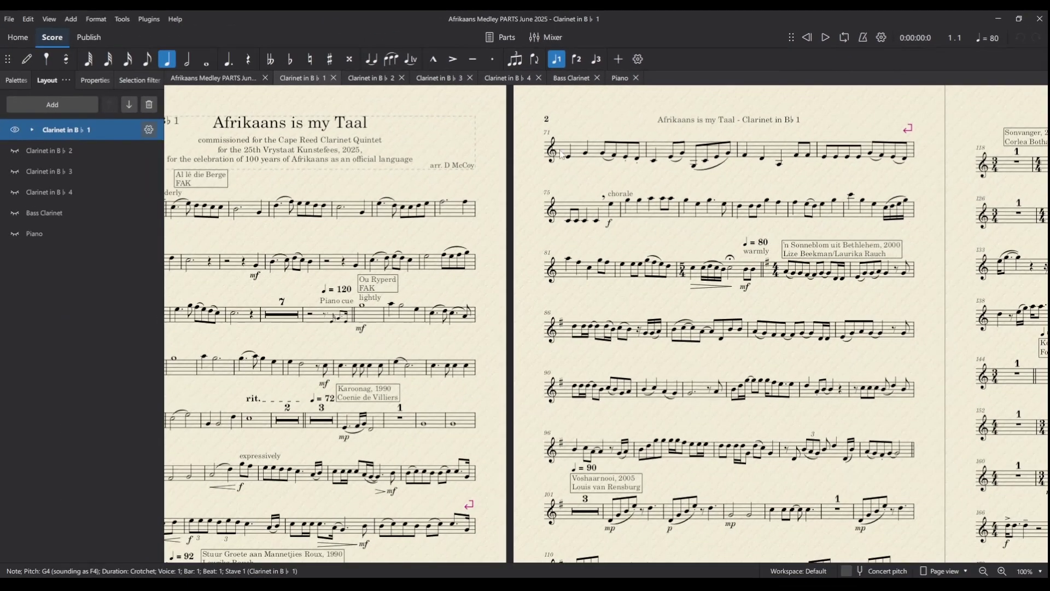
scroll(483, 527, "down", 3)
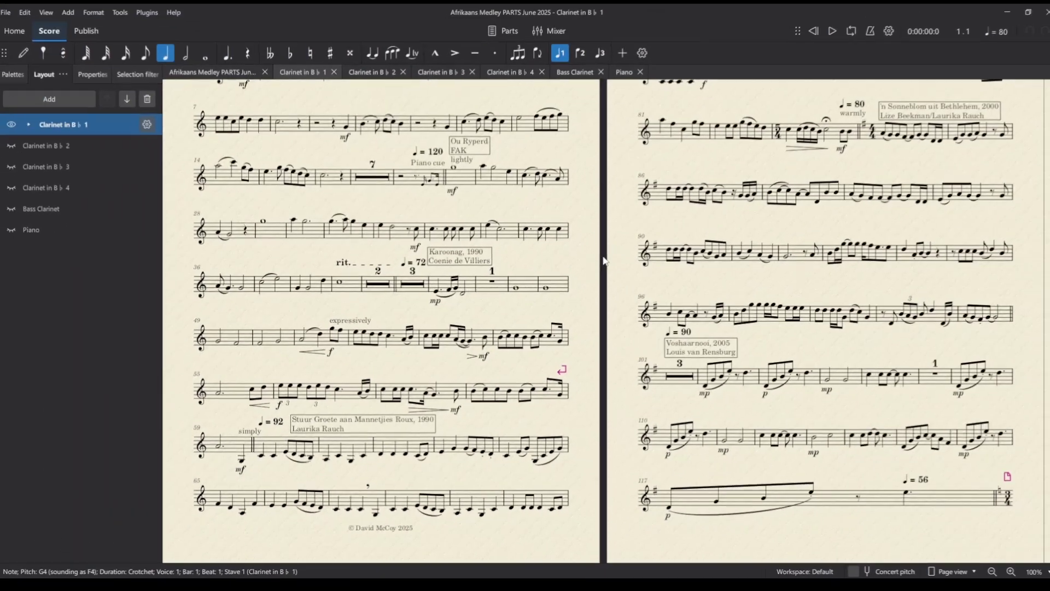
scroll(586, 243, "up", 5)
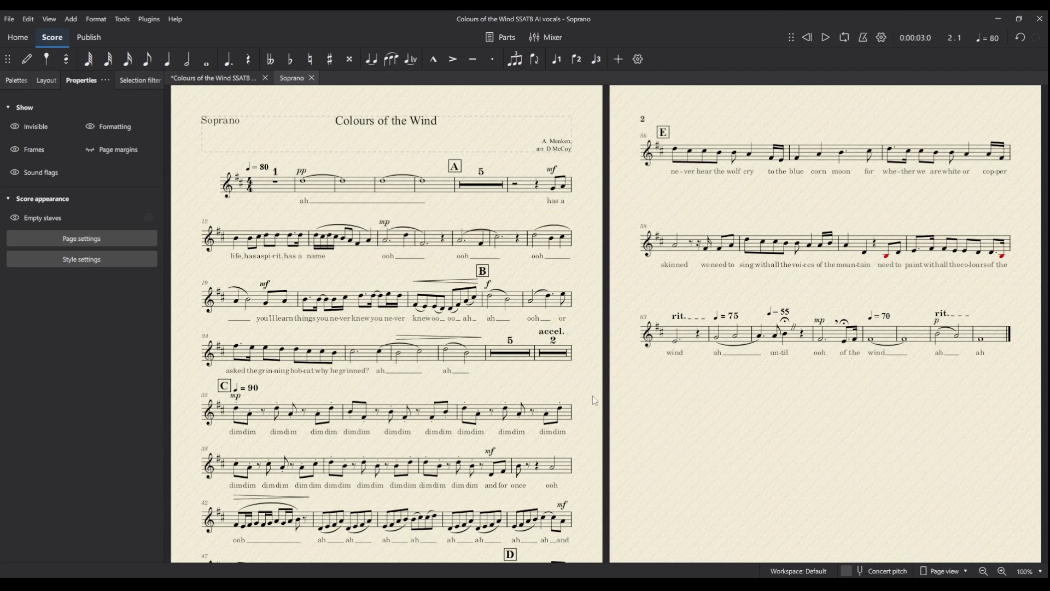
scroll(593, 396, "down", 3)
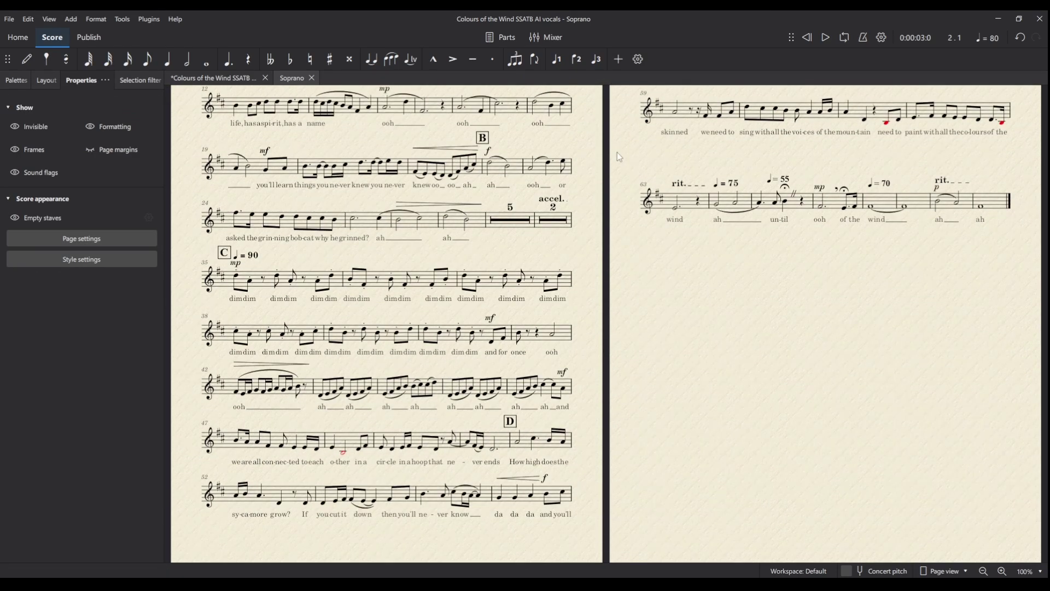
scroll(572, 297, "up", 3)
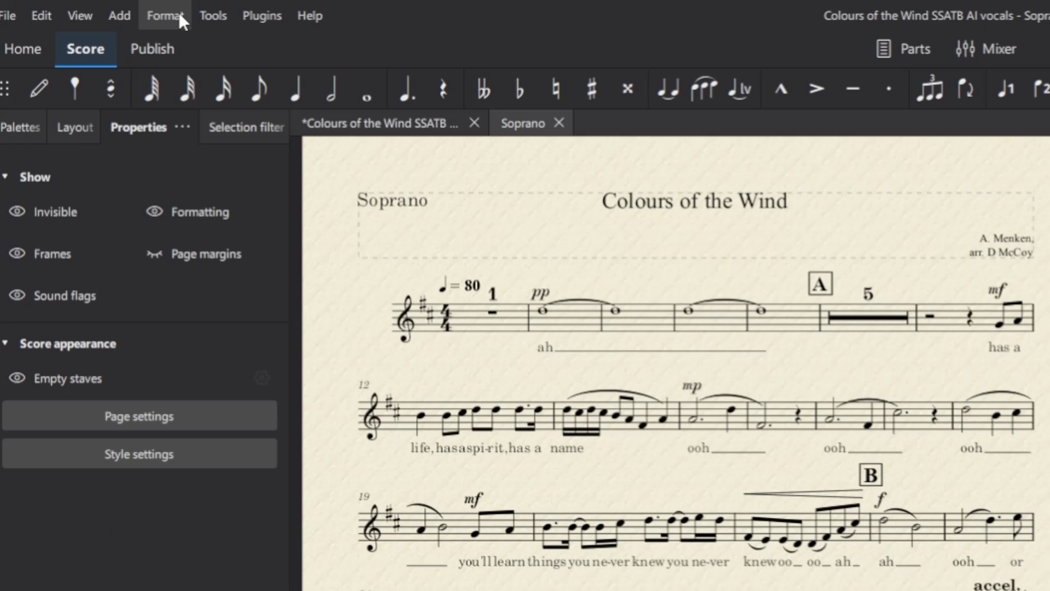
Open the Style dialog on its Header & footer page, showing the $p header and $C footer.
left_click(102, 19)
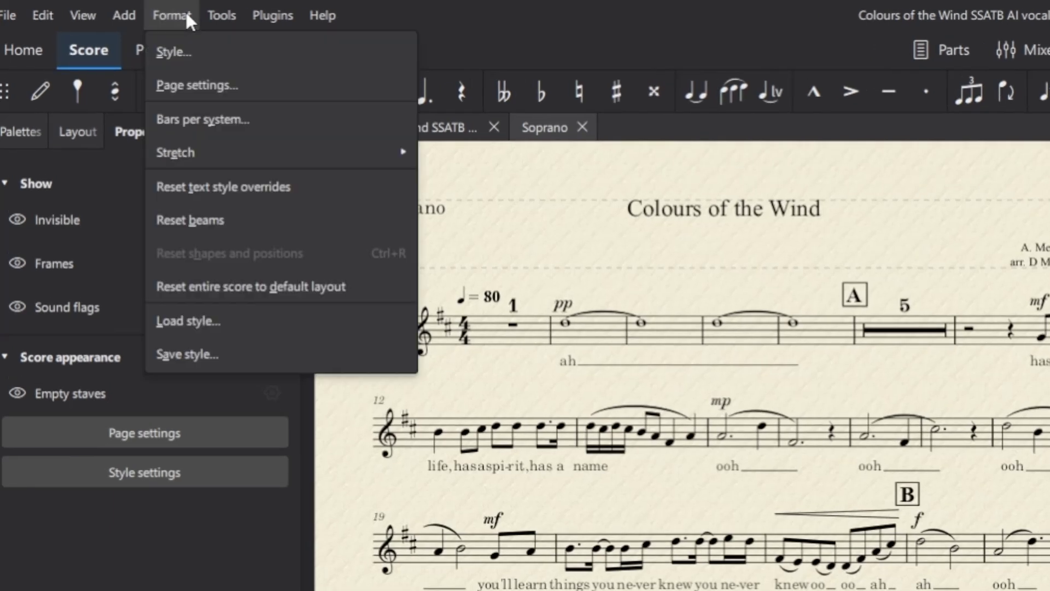
left_click(192, 50)
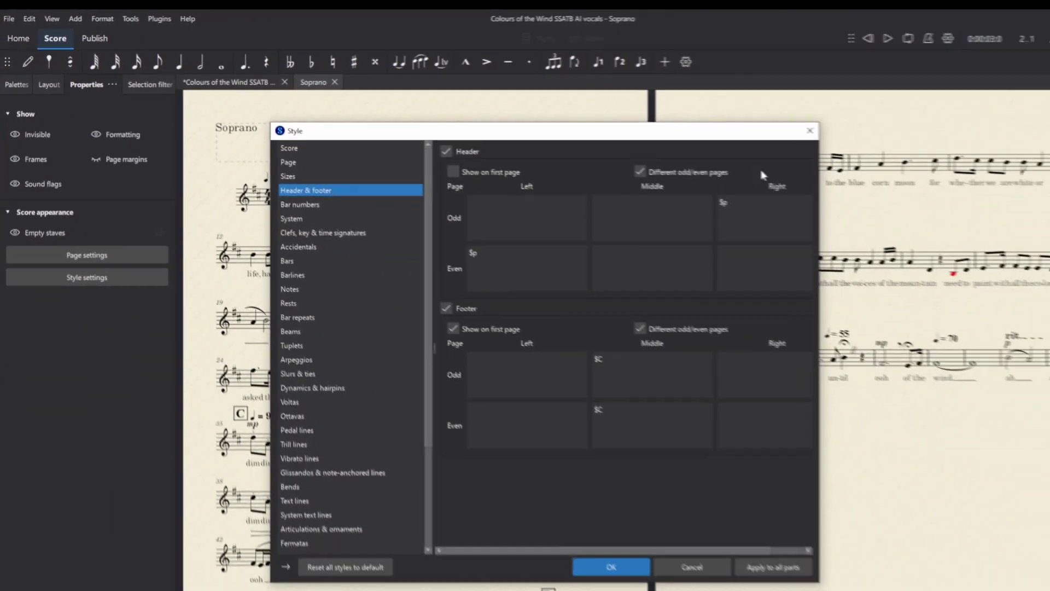
key("Escape")
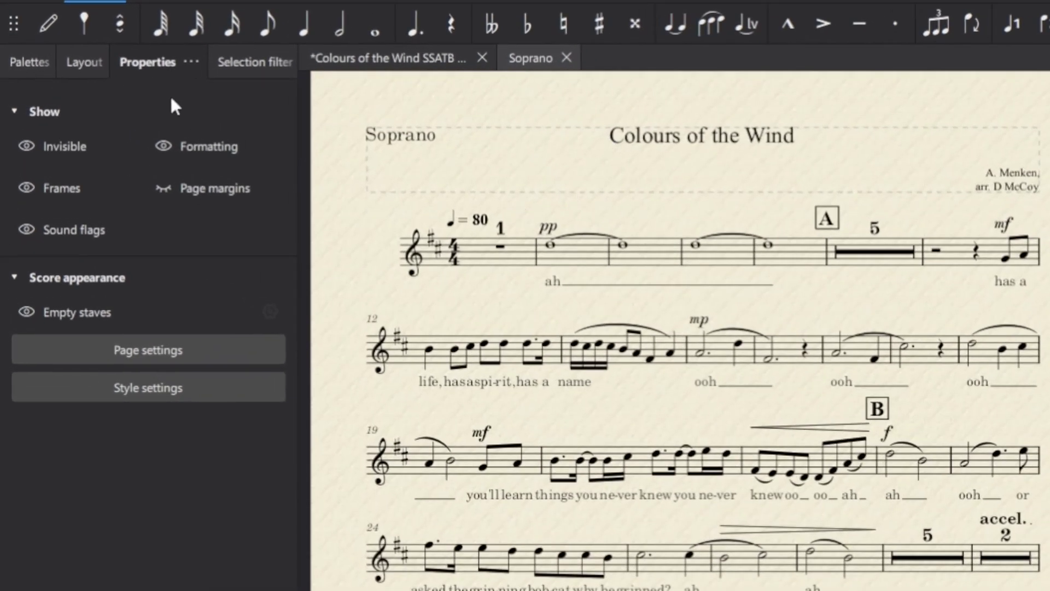
left_click(142, 391)
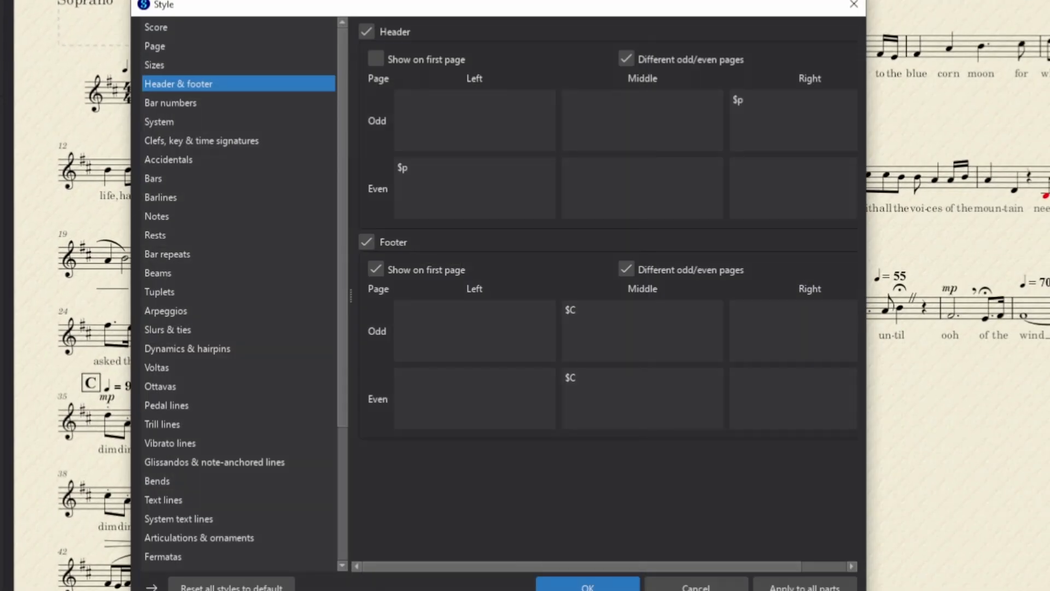
left_click(188, 27)
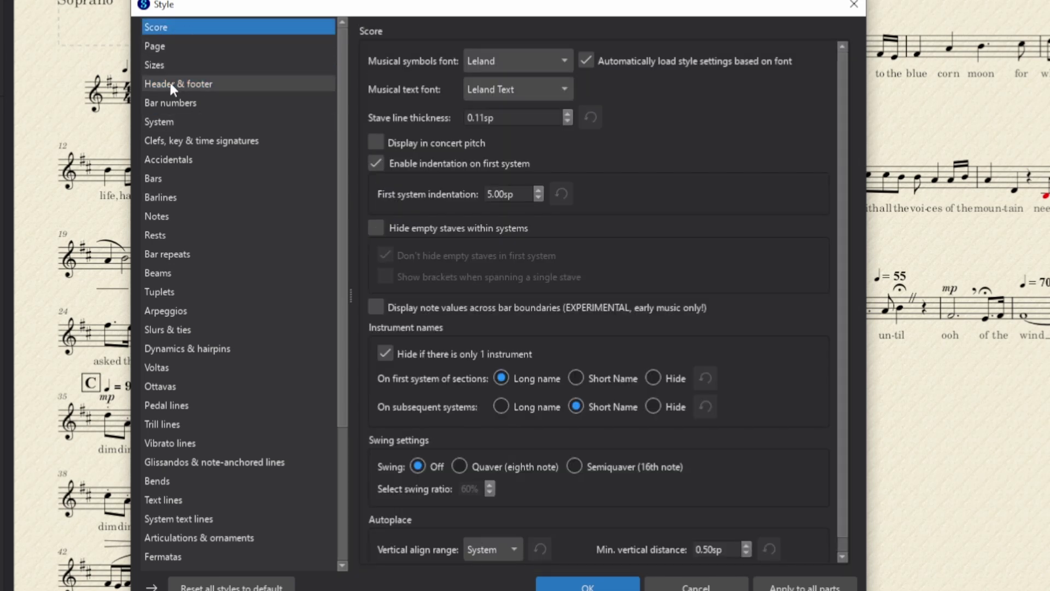
left_click(188, 88)
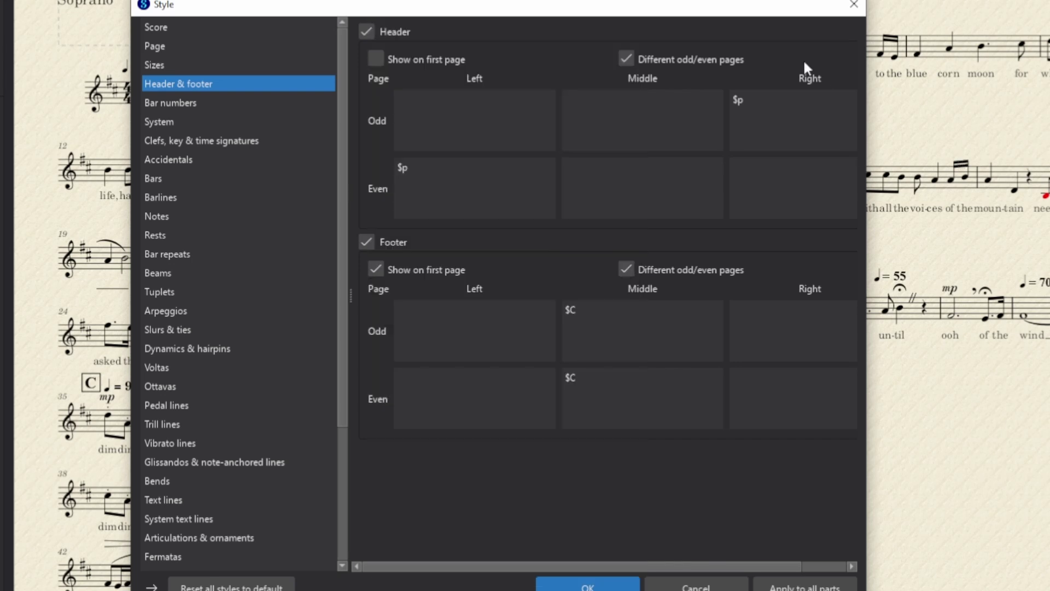
mouse_move(795, 58)
mouse_move(417, 170)
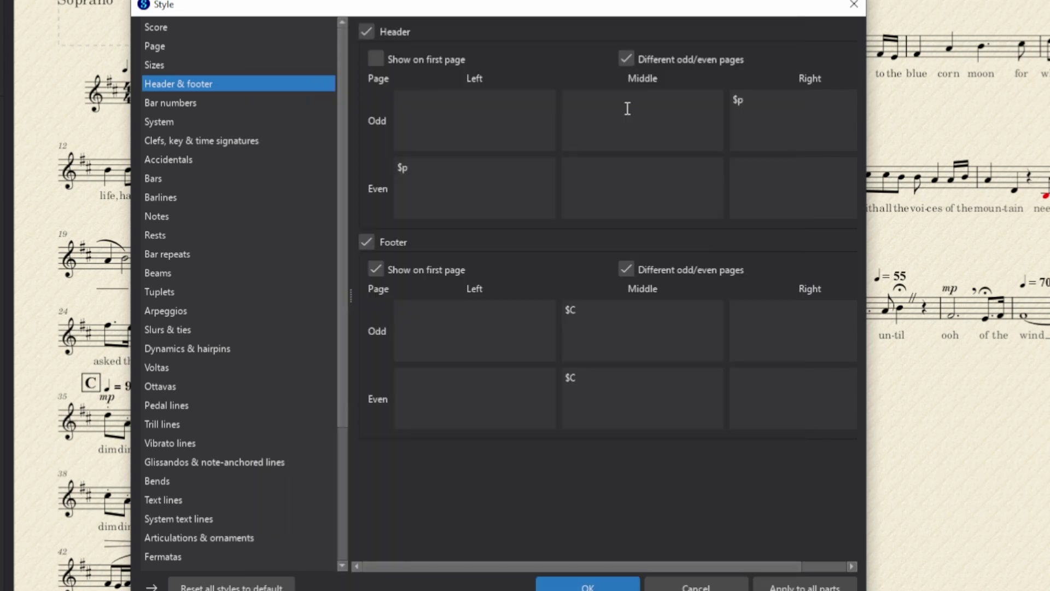
mouse_move(628, 108)
mouse_move(611, 134)
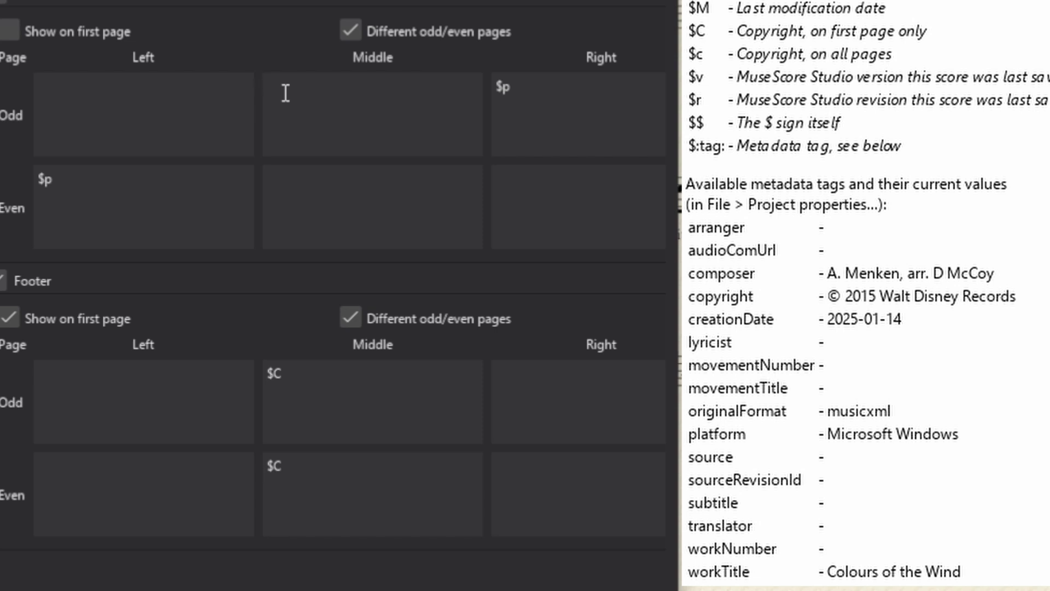
Enter '$:workTitle: - $i' as both the odd-page and even-page middle header.
type("$:workTitle: -")
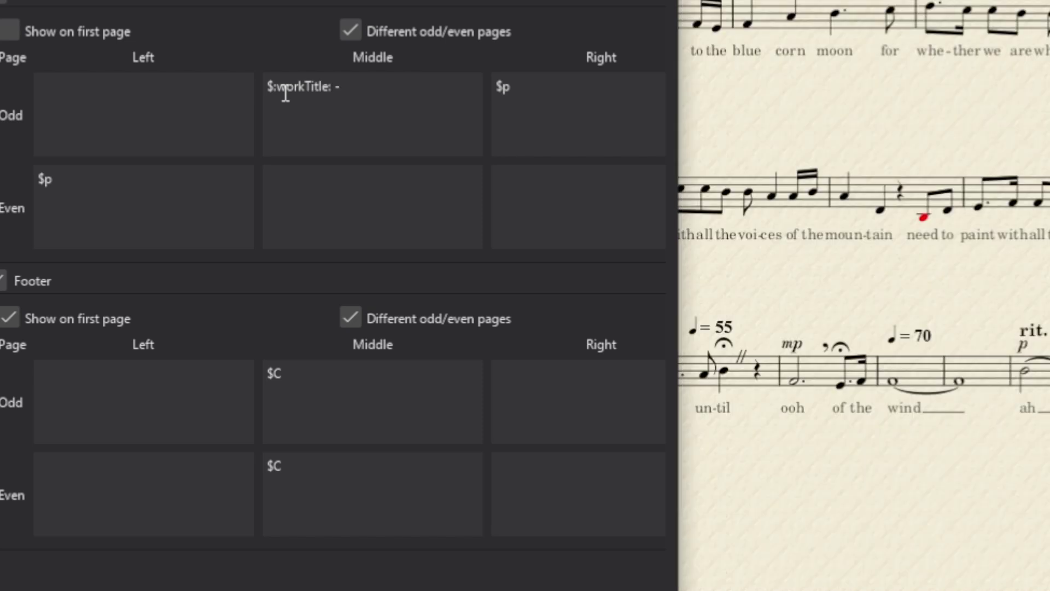
mouse_move(285, 95)
type(": - $i")
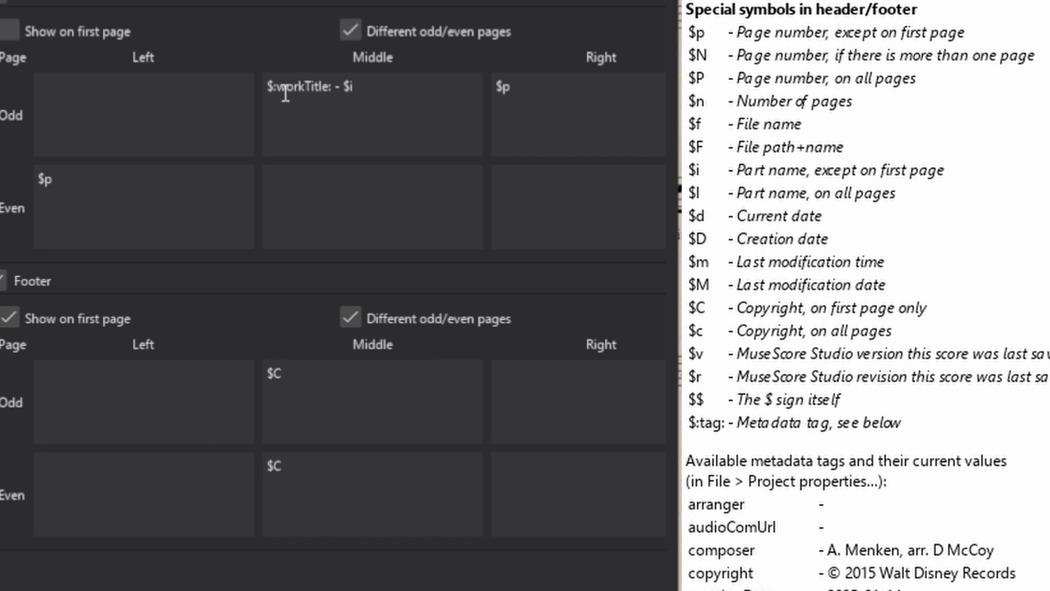
left_click_drag(371, 91, 271, 85)
key("ctrl+c")
left_click(319, 181)
key("ctrl+v")
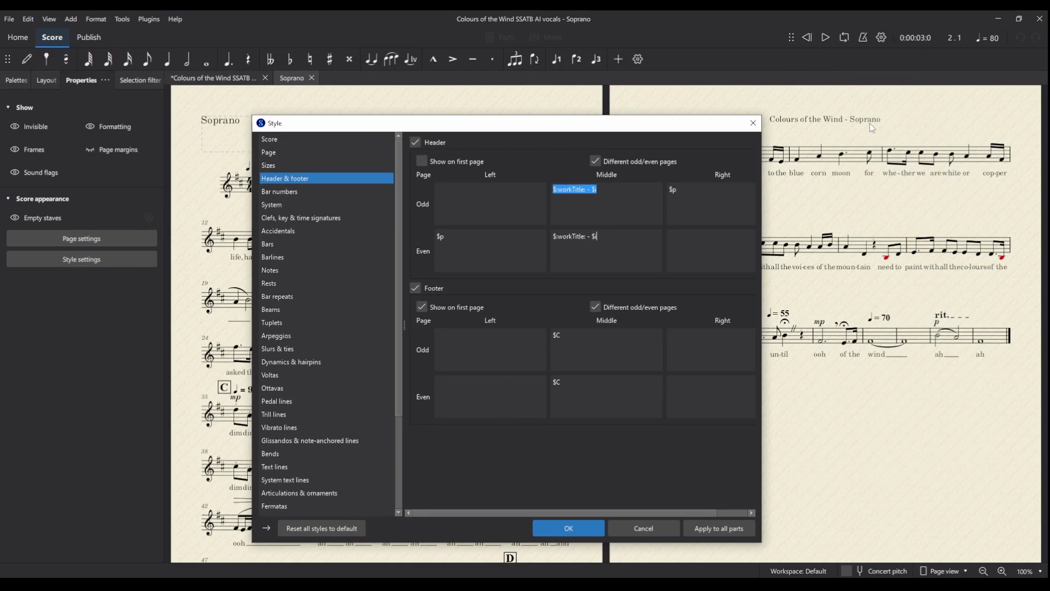
left_click_drag(695, 127, 709, 159)
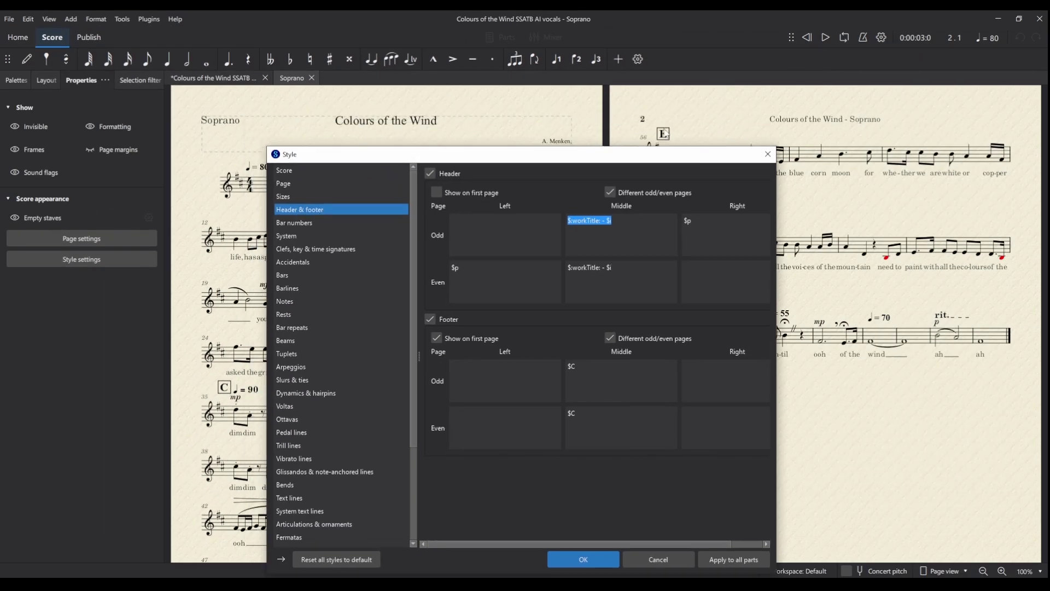
left_click_drag(619, 158, 608, 110)
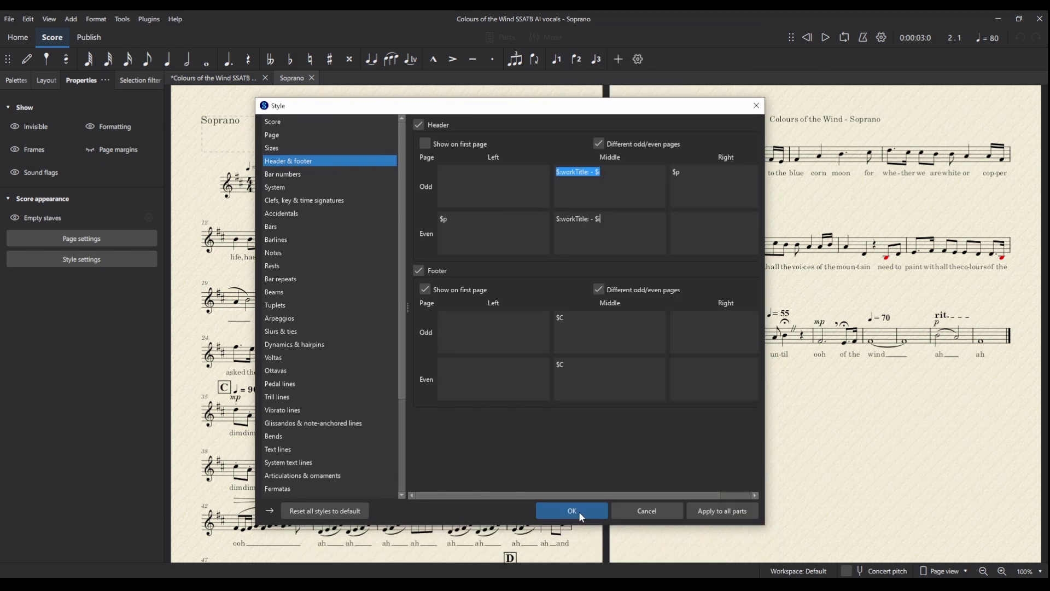
Apply the new header styles and save the score.
left_click(582, 517)
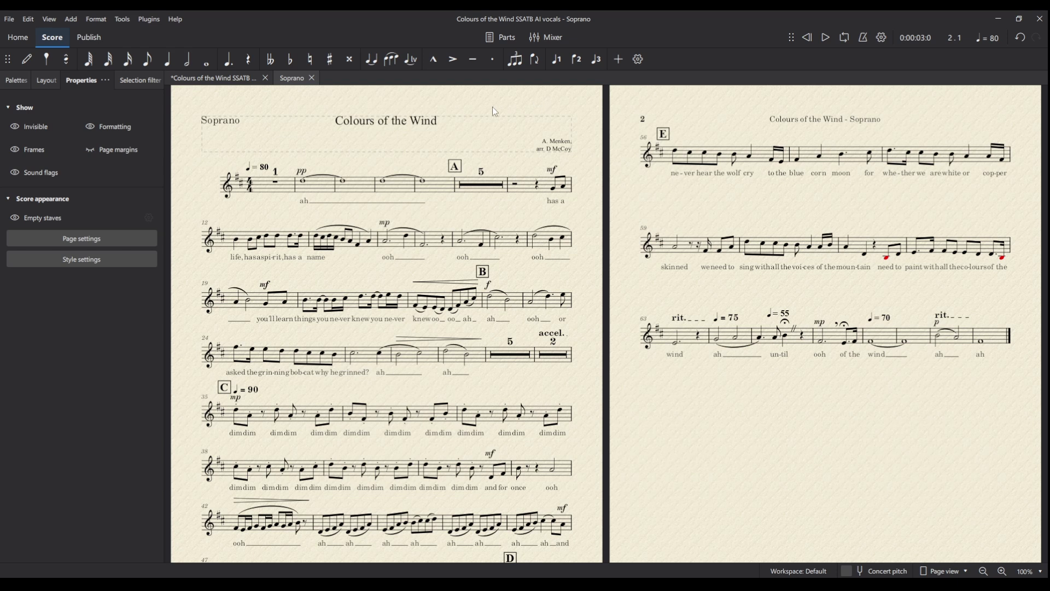
key("ctrl+s")
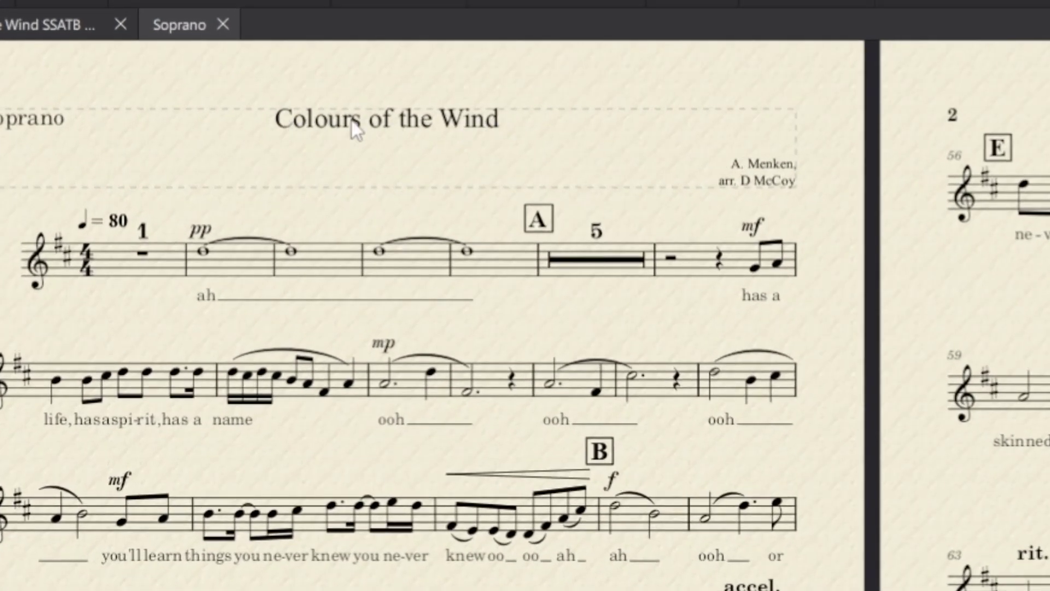
double_click(455, 121)
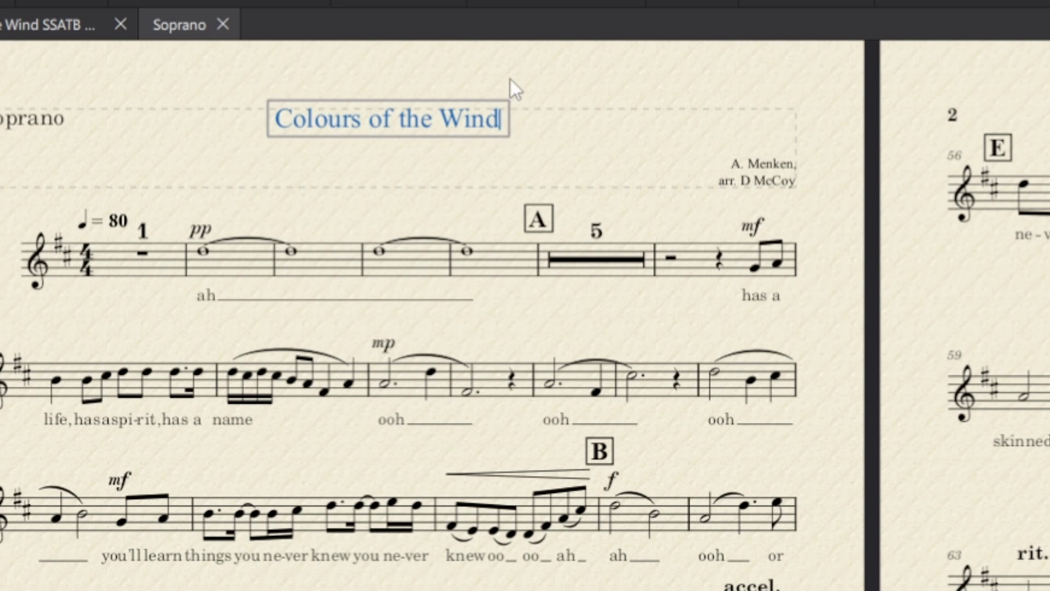
key("Escape")
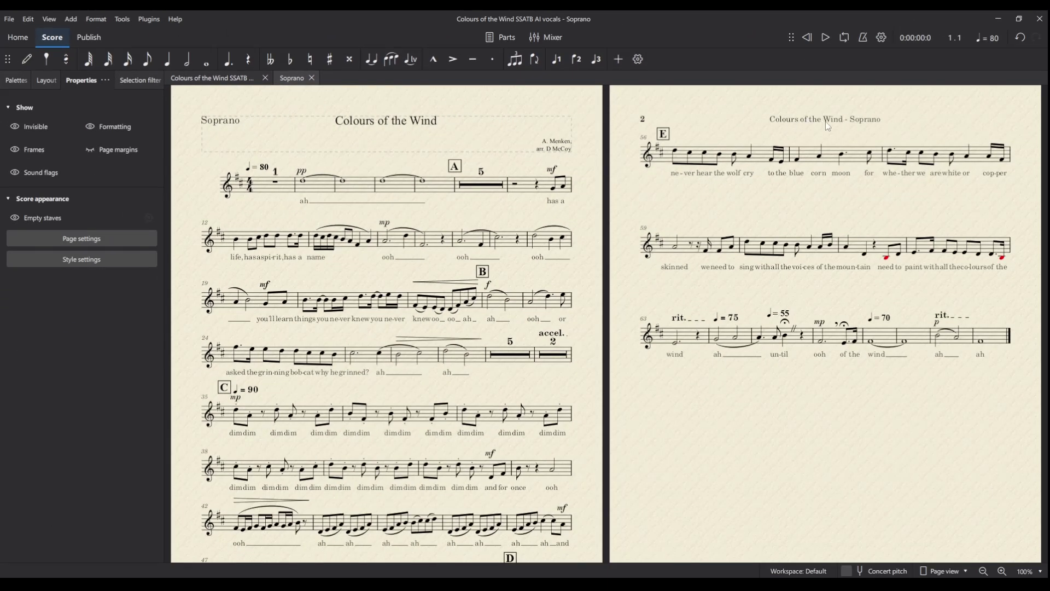
Trial-edit the title to 'Colours of the Window', then restore 'Colours of the Wind'.
double_click(437, 126)
type("ow")
left_click(528, 100)
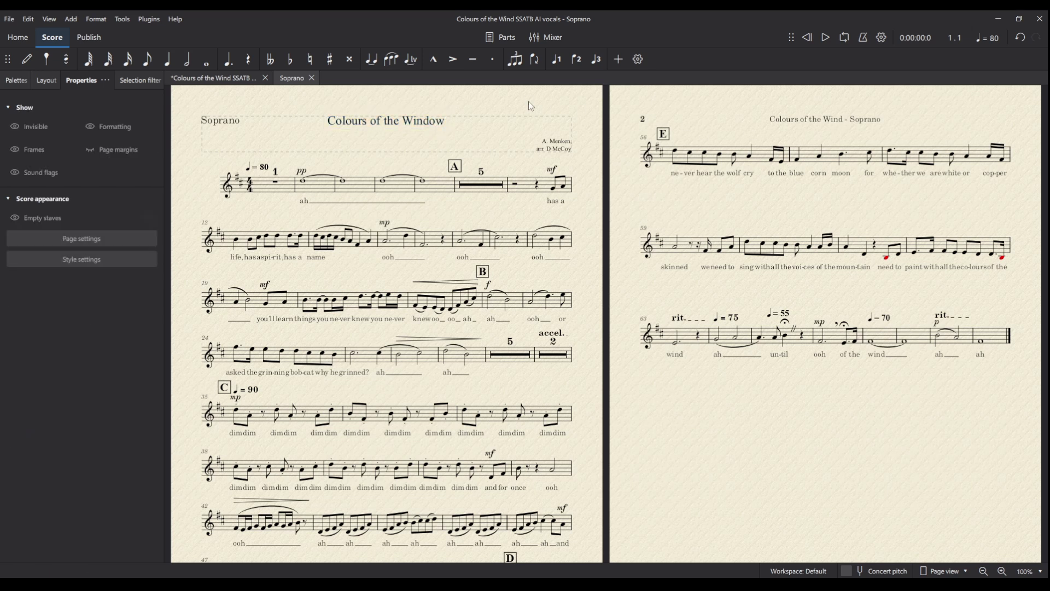
double_click(443, 126)
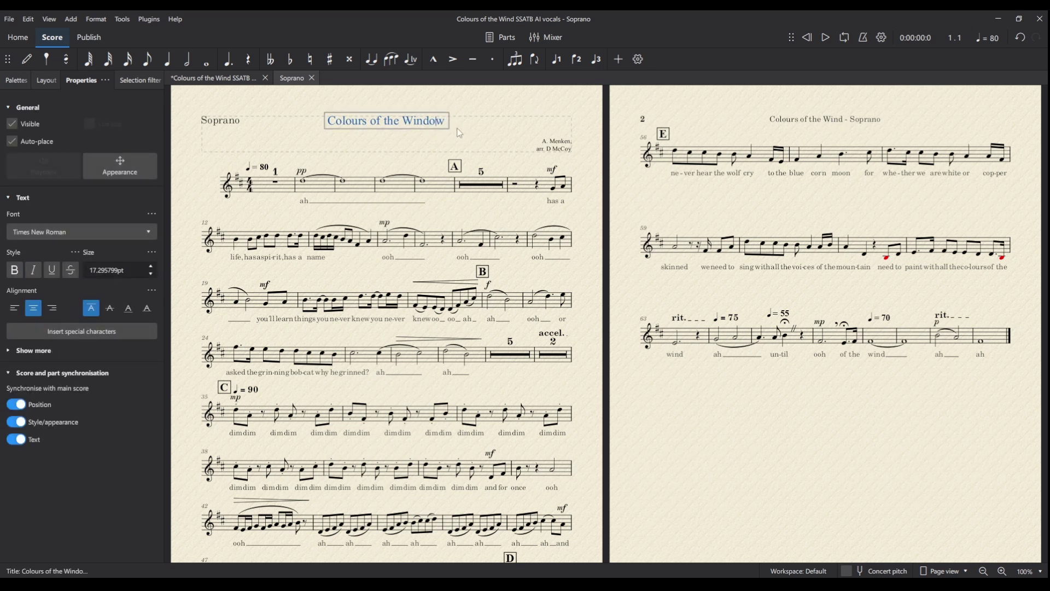
key("BackSpace")
key("BackSpace")
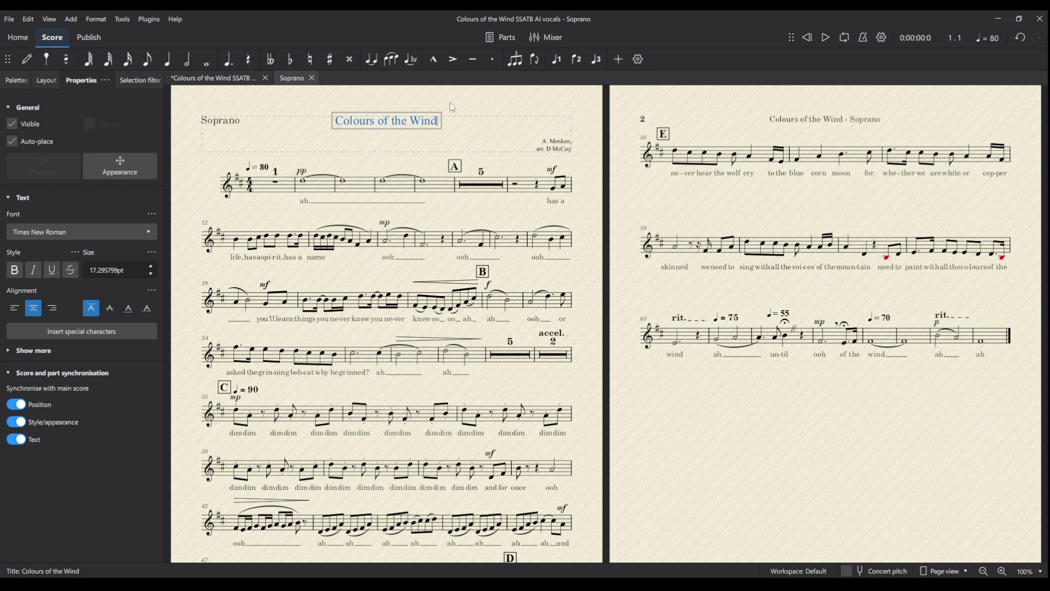
key("Escape")
key("Escape")
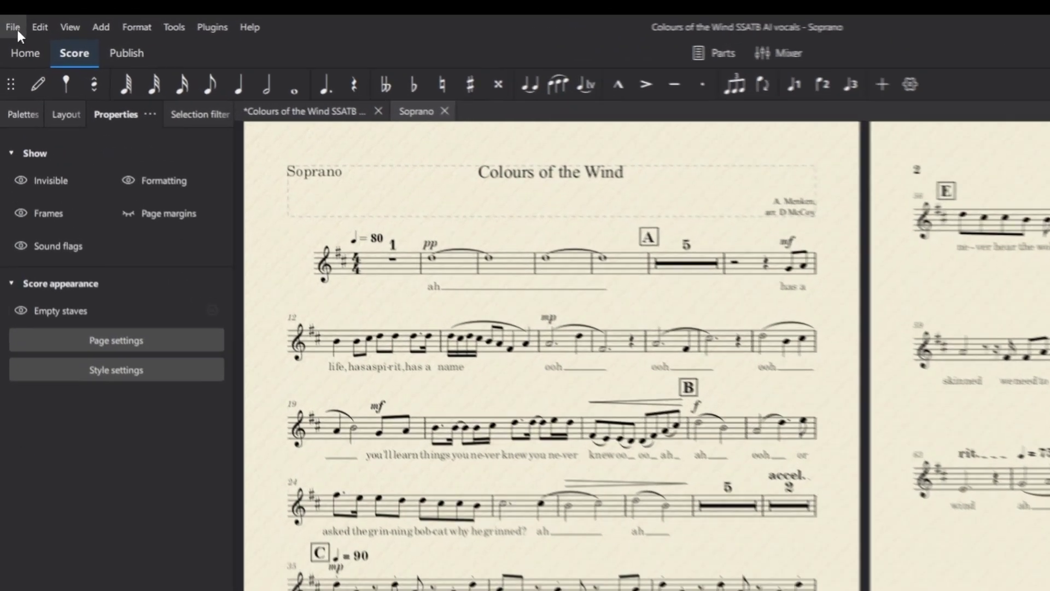
Append 'ow' to the Work title in Project properties, apply it, then reopen Project properties.
left_click(9, 19)
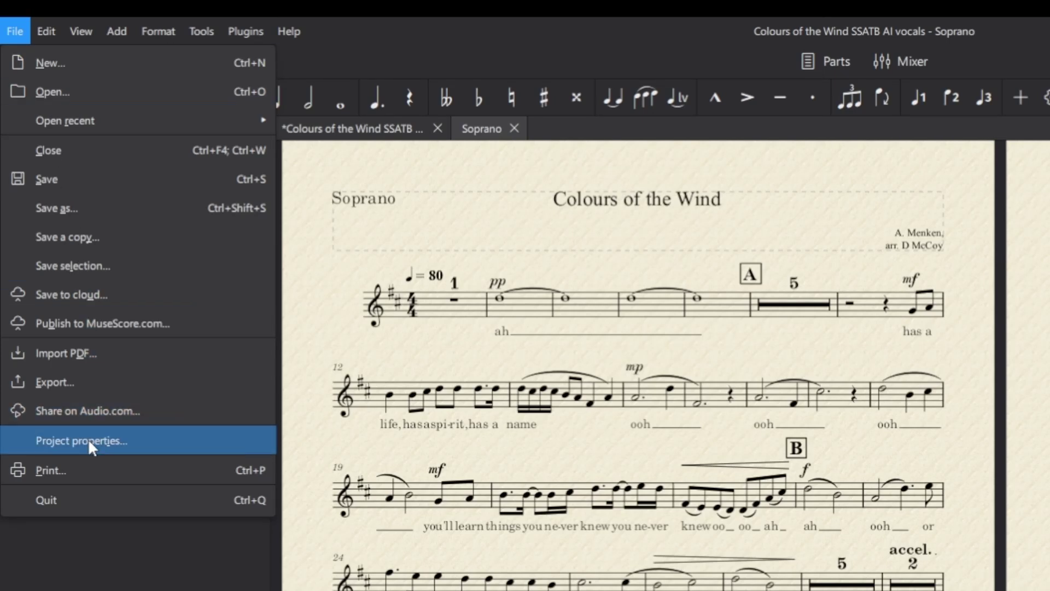
left_click(88, 441)
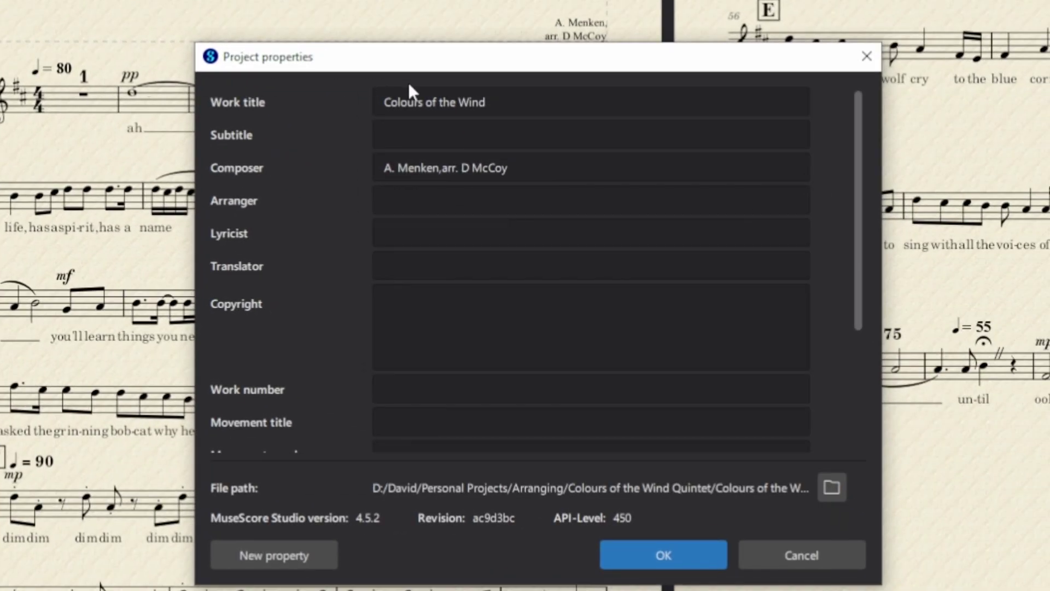
left_click(508, 102)
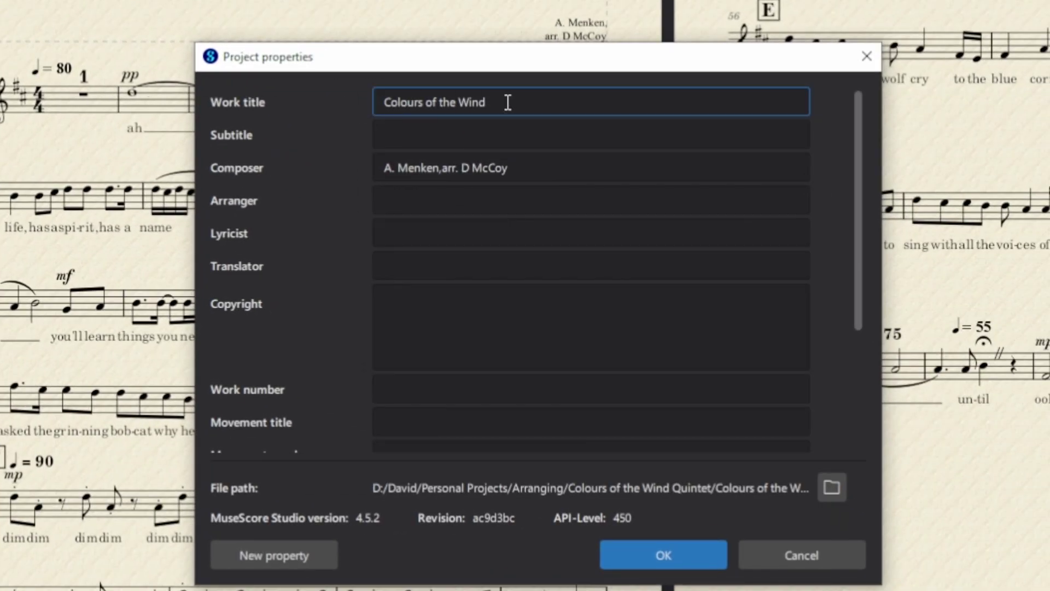
type("ow")
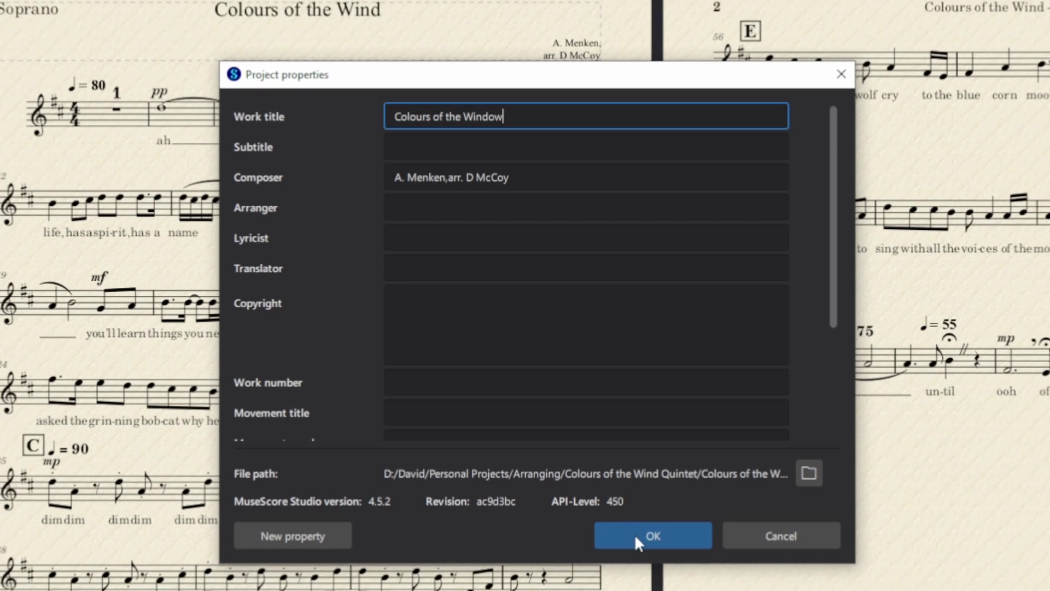
left_click(651, 557)
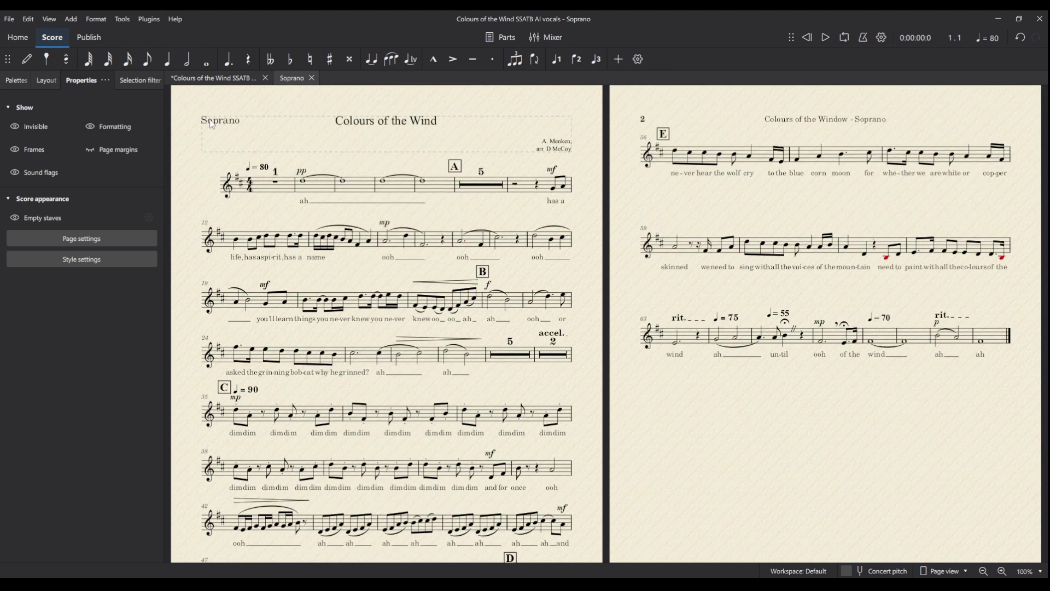
left_click(9, 19)
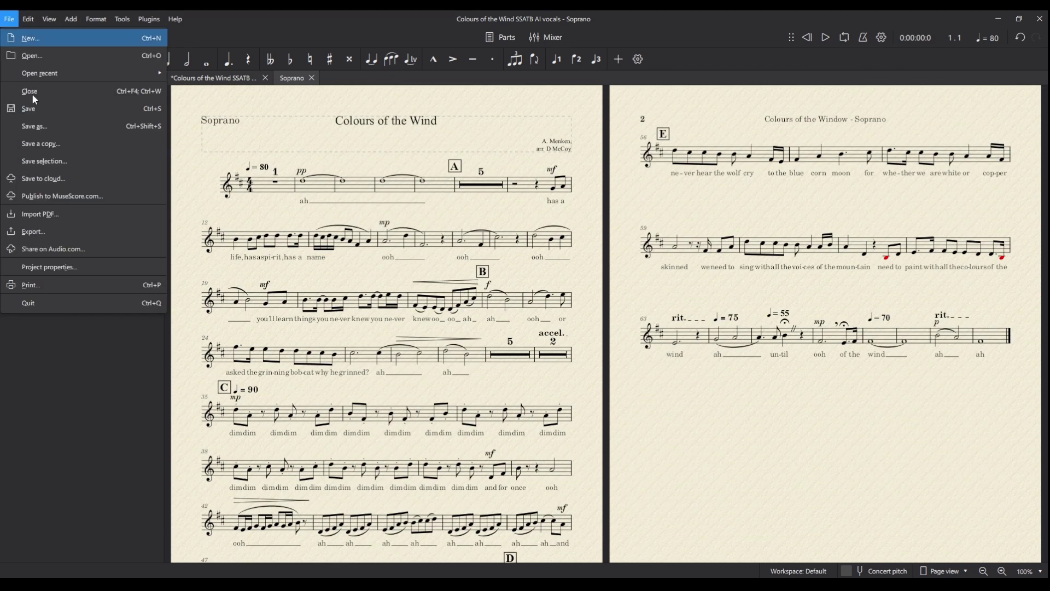
left_click(48, 267)
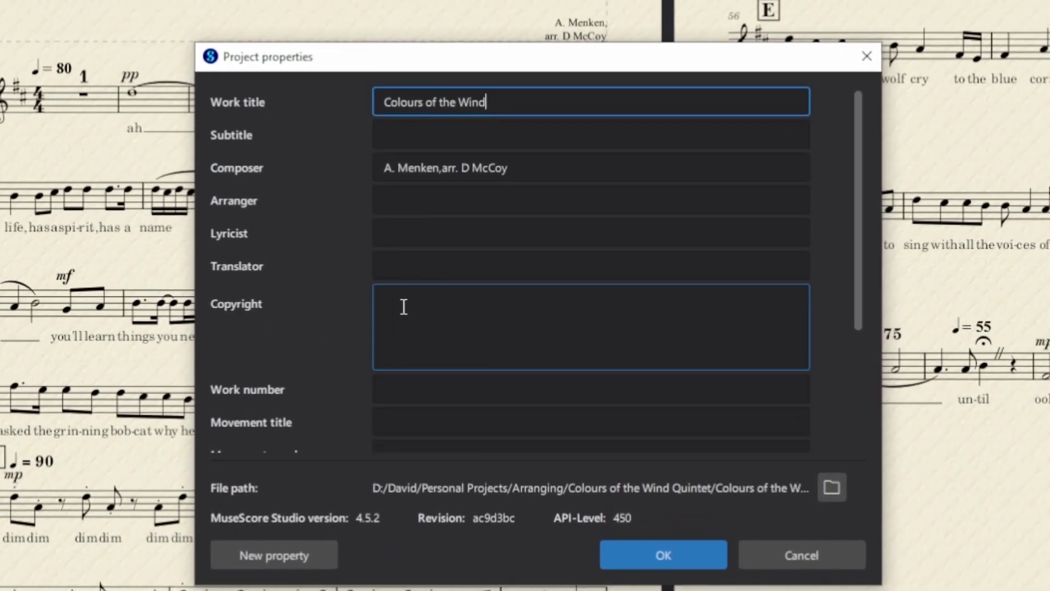
Enter '2015 Walt Disney Records' as the copyright, discarding a mistyped (c) prefix.
left_click(417, 304)
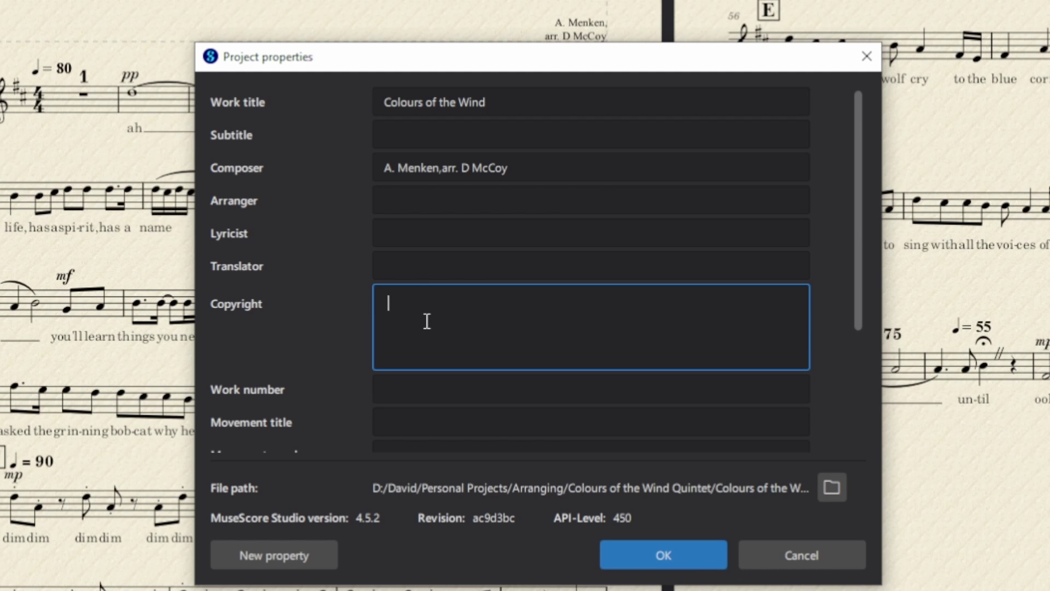
type("2015 Walt Disney Records")
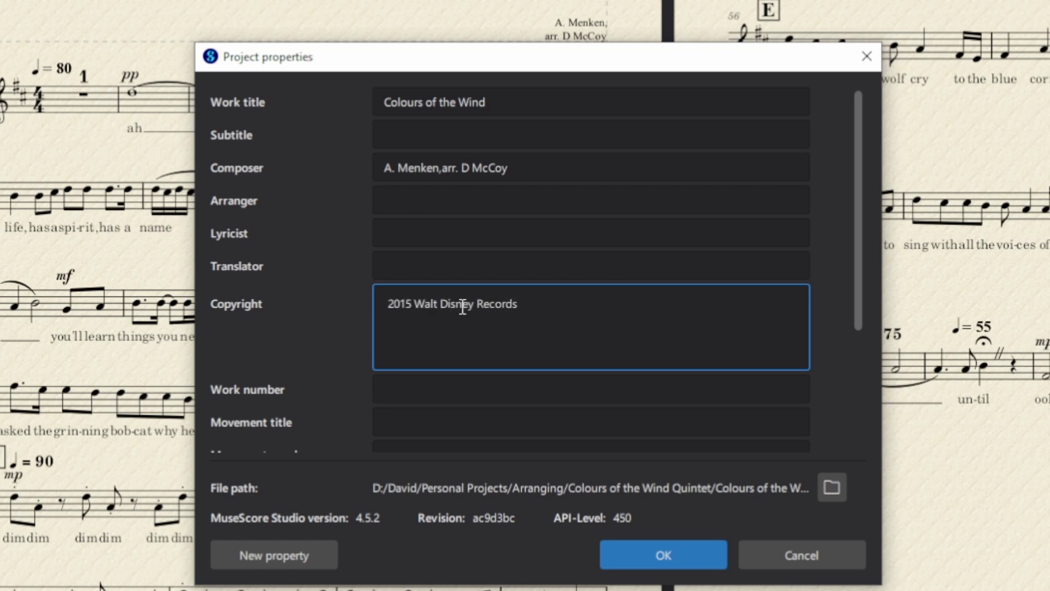
left_click_drag(389, 298, 419, 359)
key("Left")
type("(c)")
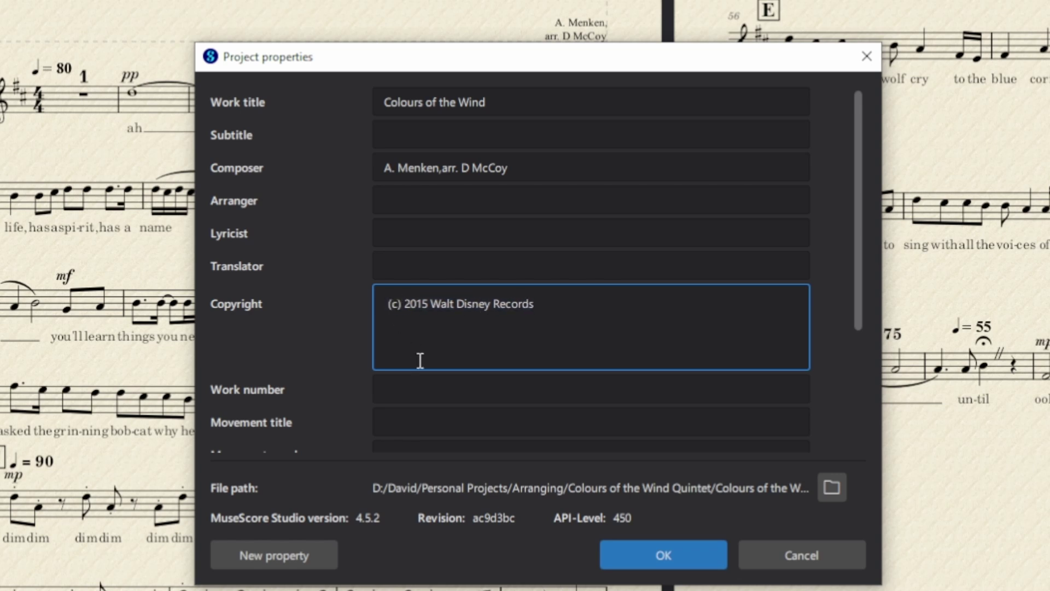
key("BackSpace")
key("BackSpace")
key("BackSpace")
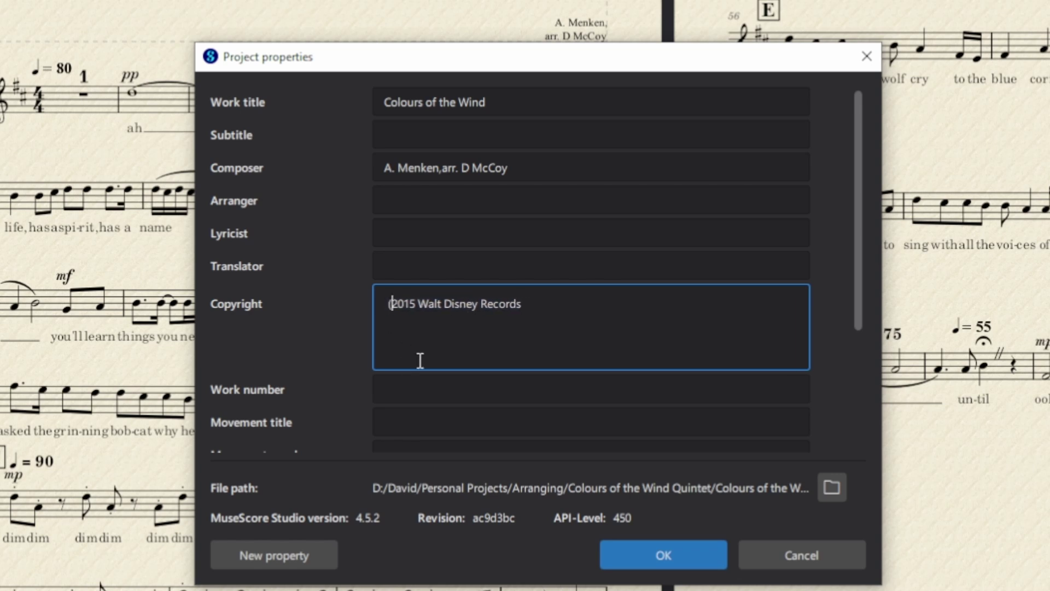
key("BackSpace")
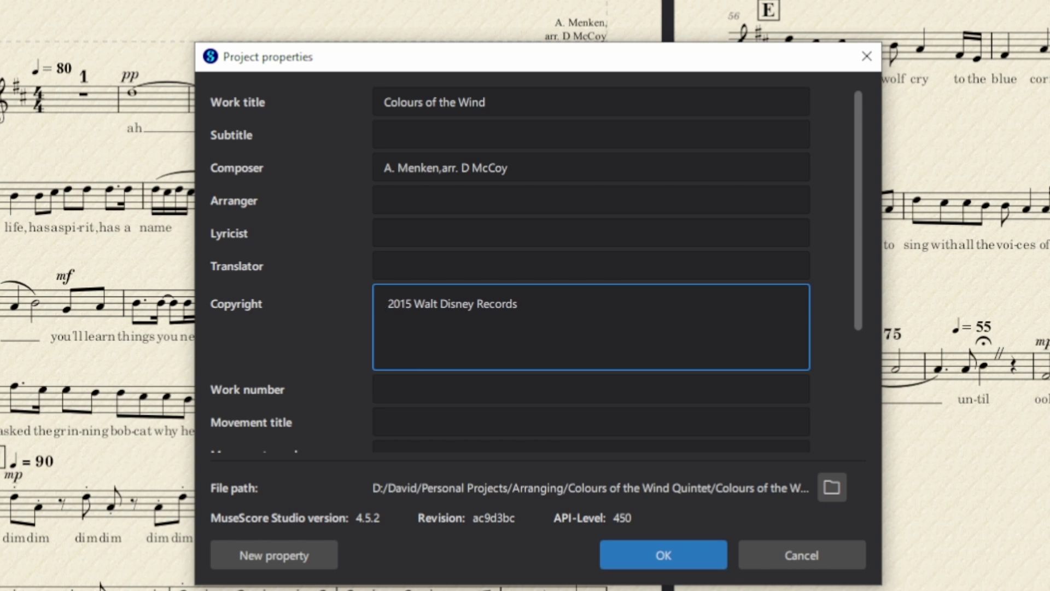
Insert a © symbol at the start of the copyright text.
left_click(100, 586)
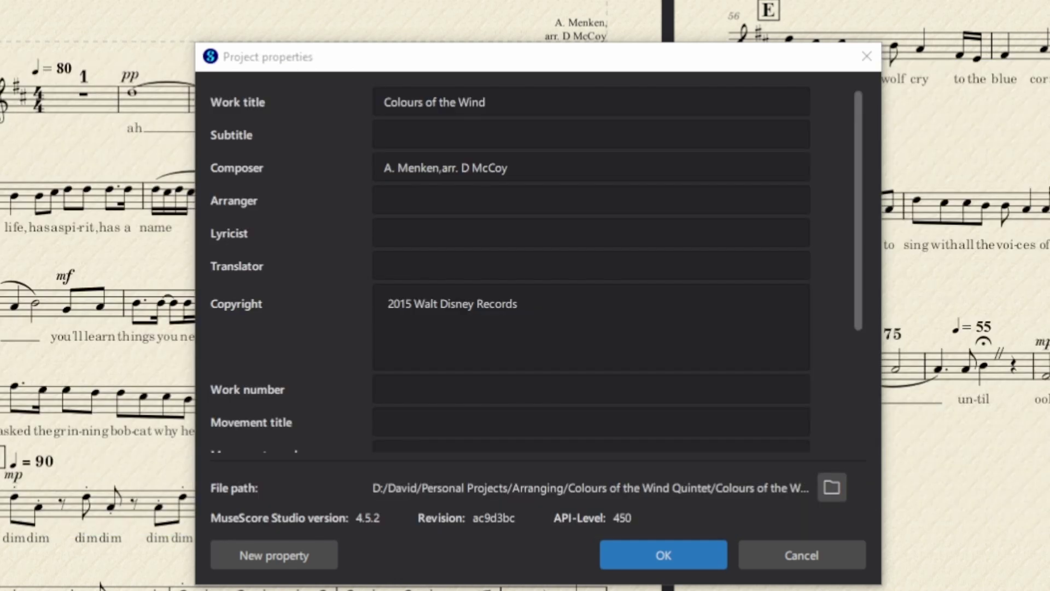
left_click(435, 357)
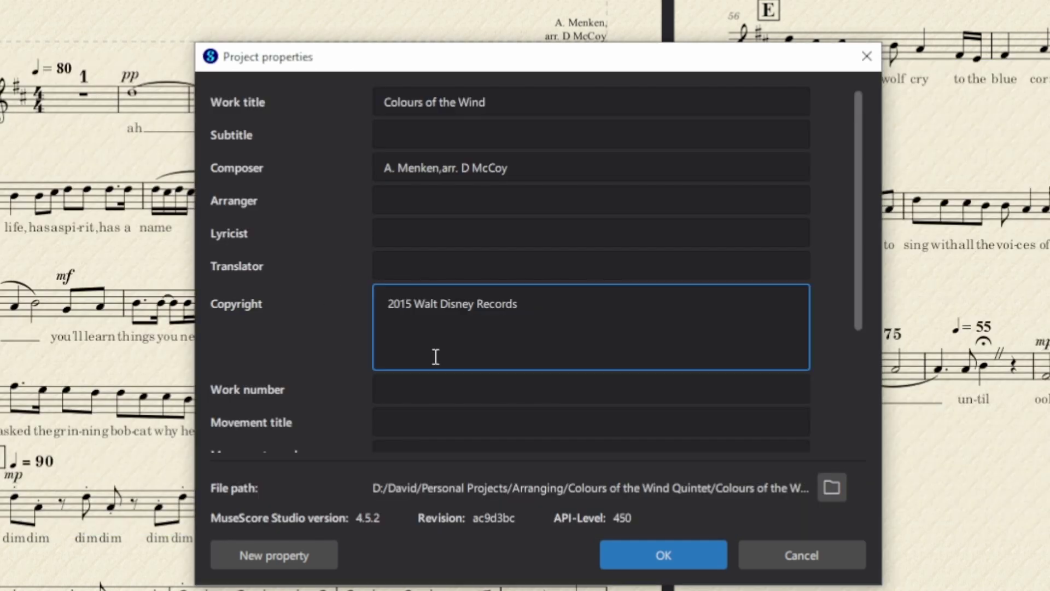
type("©")
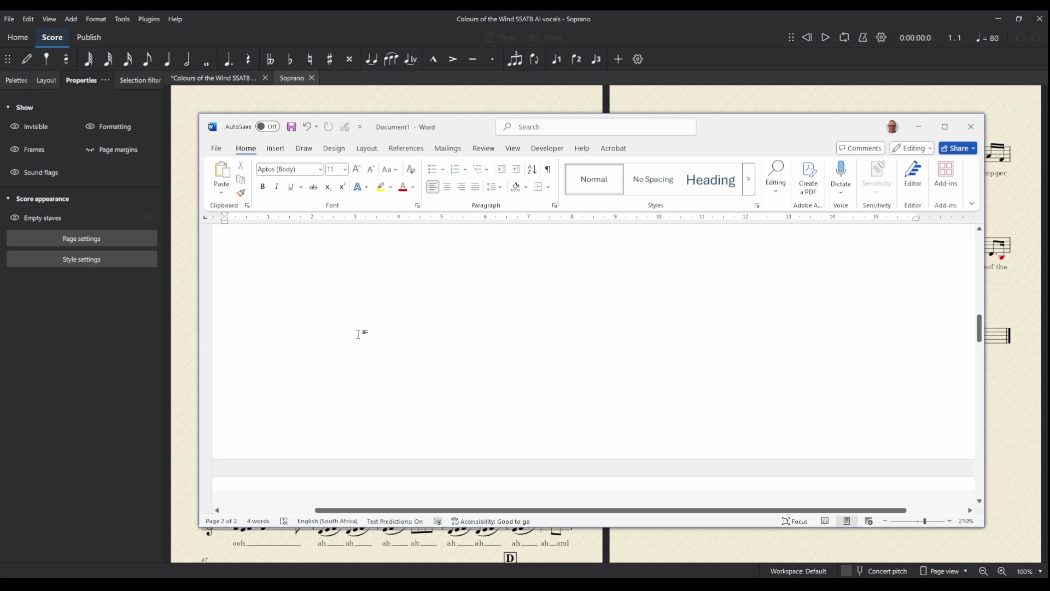
In Word, turn (c) after 'Copyright: ' into a © symbol and select it.
scroll(343, 334, "down", 5)
scroll(343, 334, "up", 2)
type("(c)")
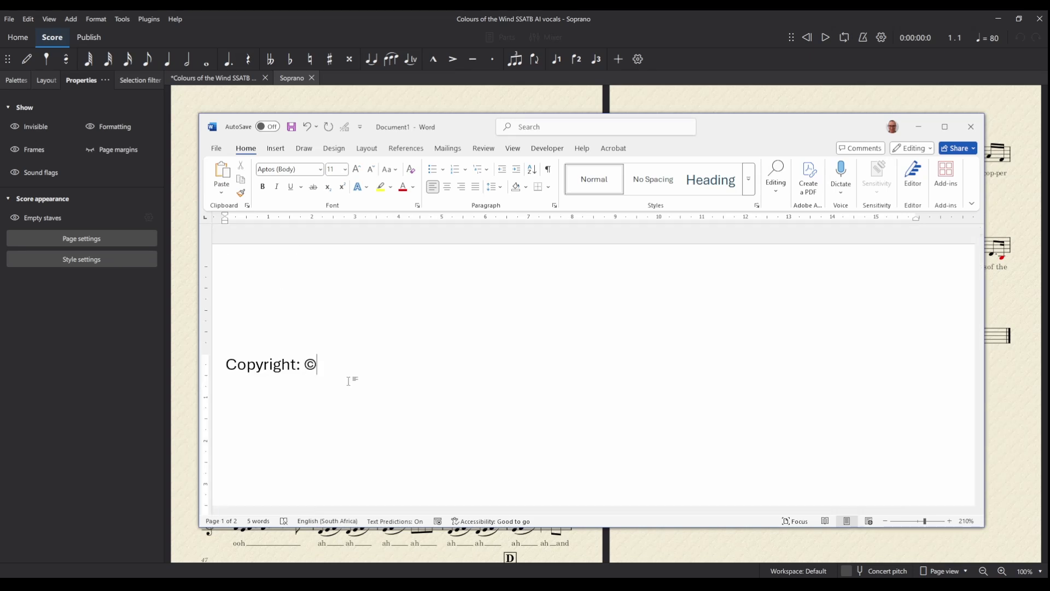
key("shift+Left")
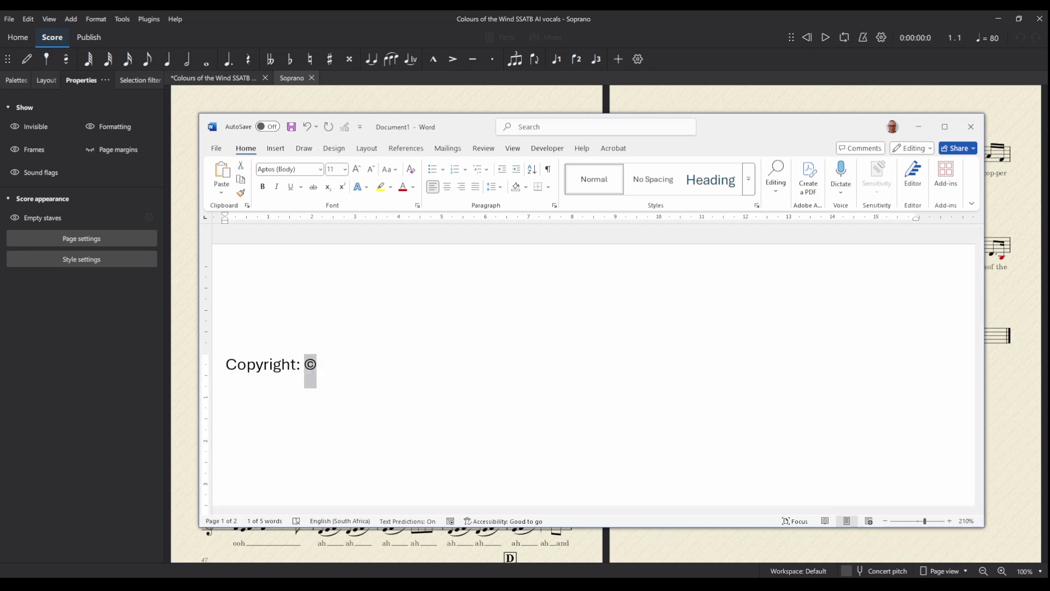
Back in Project properties, leave a single © before '2015 Walt Disney Records' in the copyright.
left_click(334, 547)
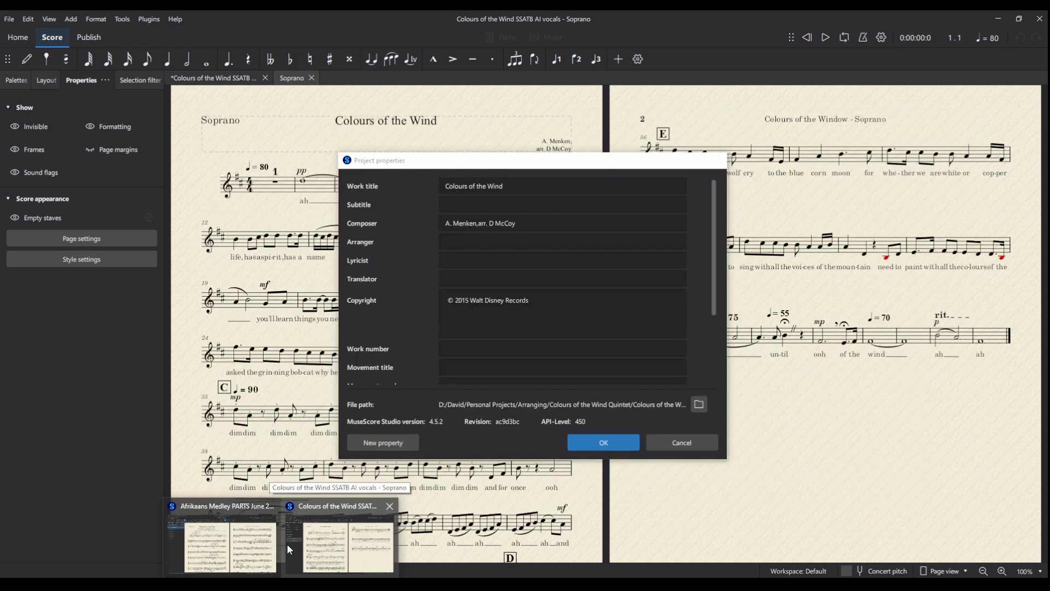
left_click(307, 544)
left_click(564, 302)
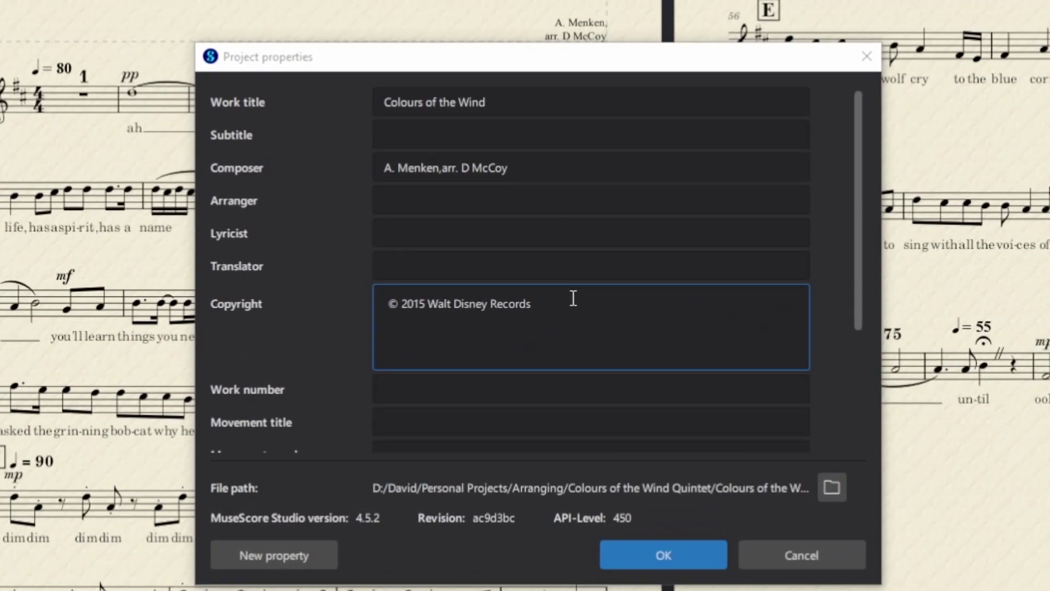
triple_click(565, 297)
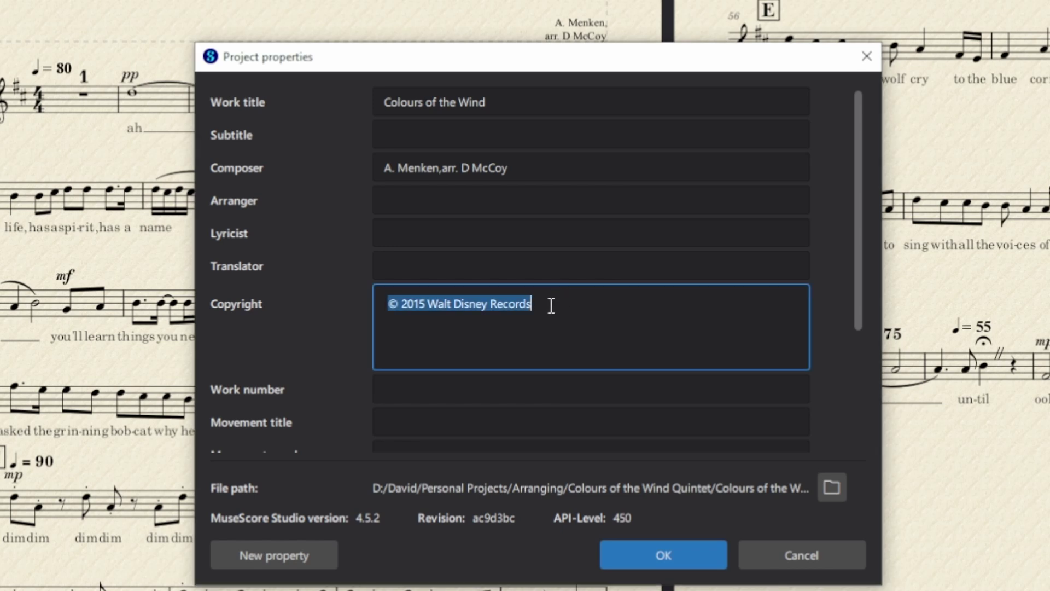
left_click(545, 305)
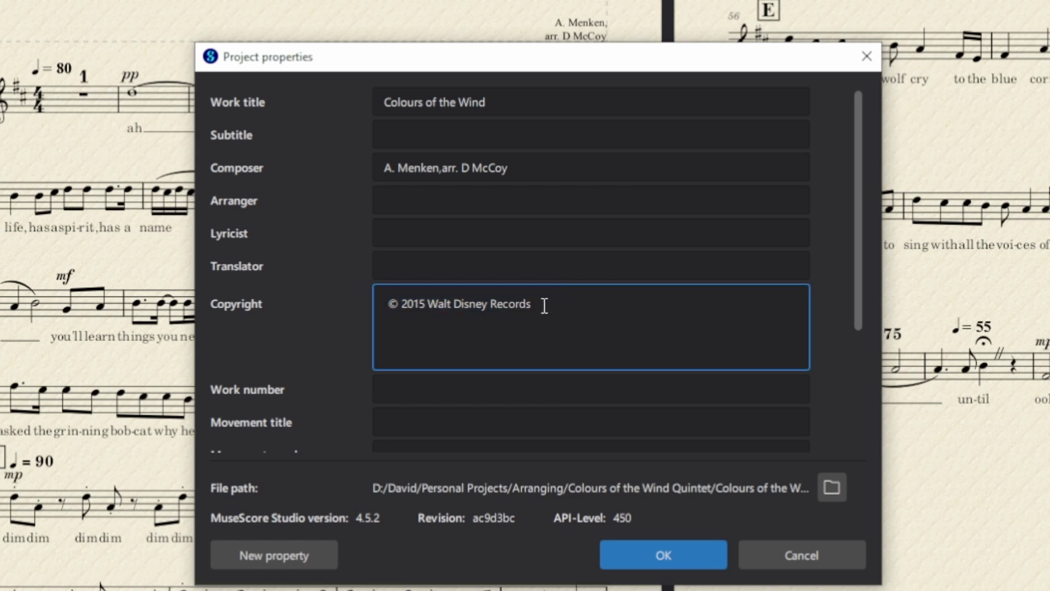
type("©")
key("BackSpace")
key("BackSpace")
Apply the properties and check the © 2015 Walt Disney Records footer on page 1.
left_click(669, 559)
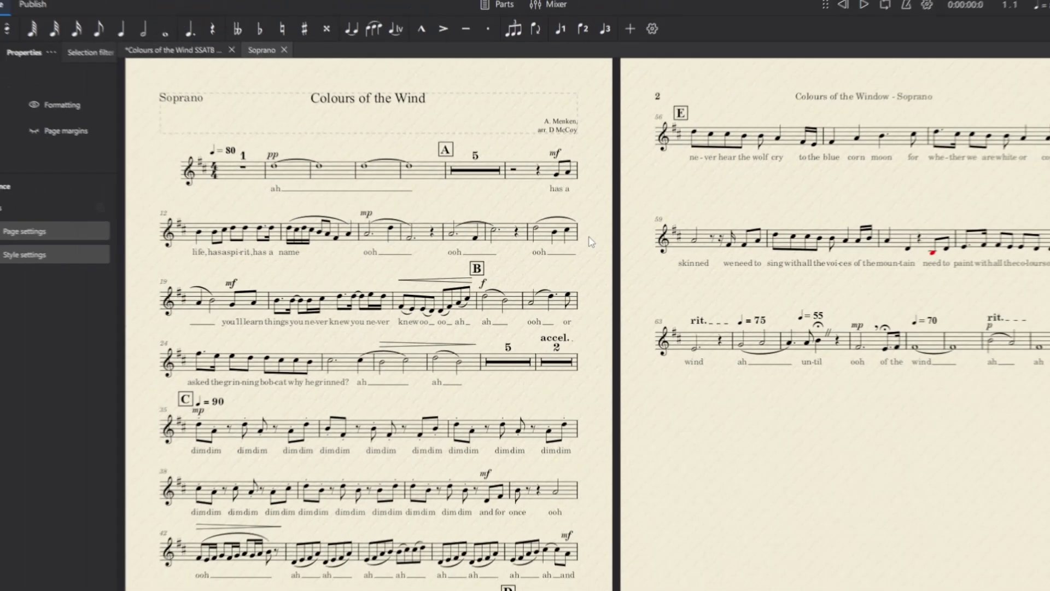
scroll(582, 243, "down", 3)
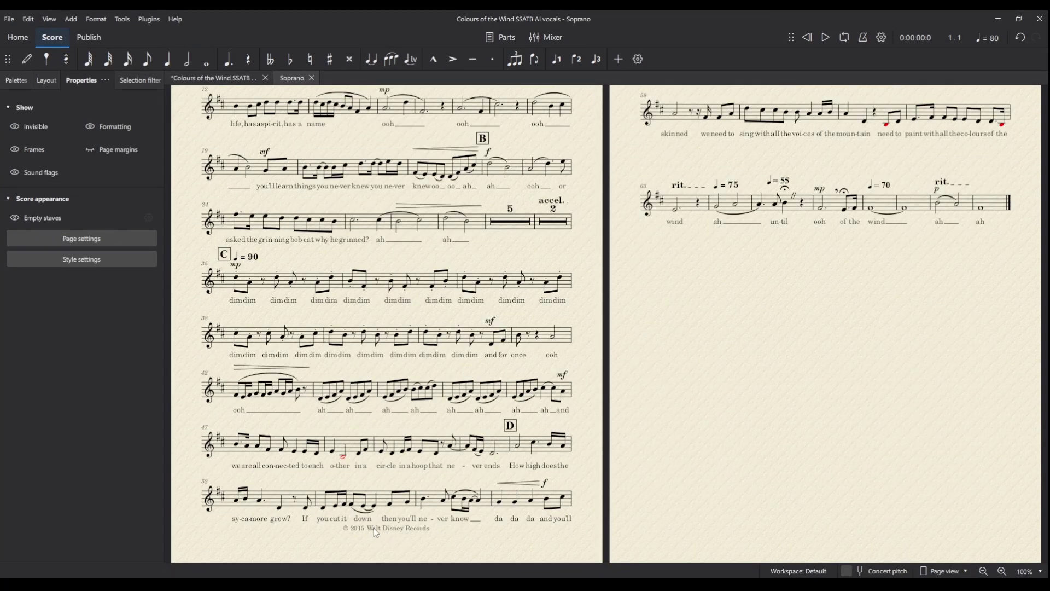
scroll(374, 527, "up", 3)
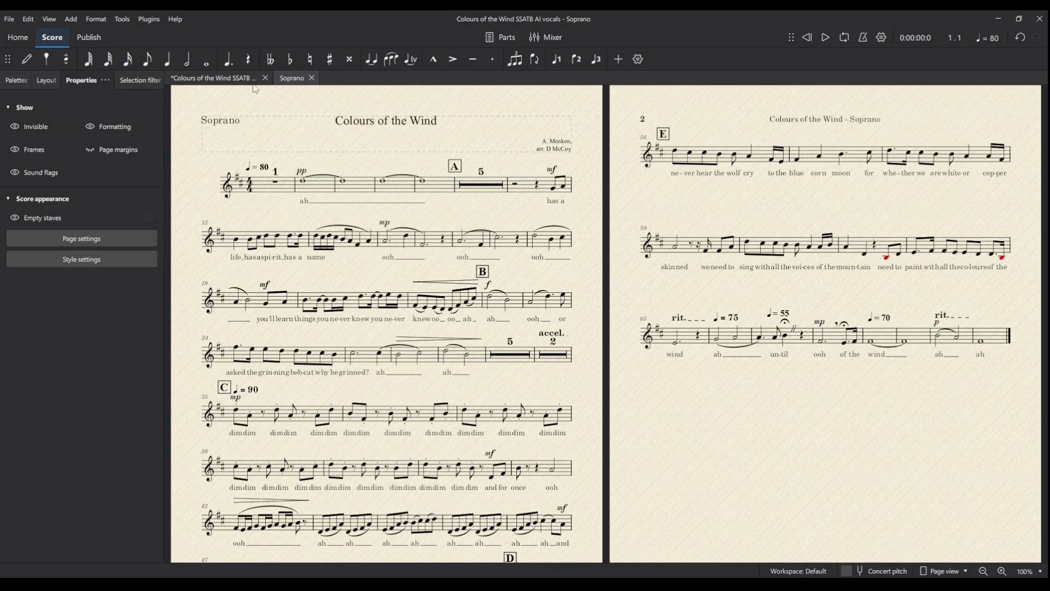
Raise the Footer text style size from 9 pt to 11 pt in the Style dialog.
left_click(97, 19)
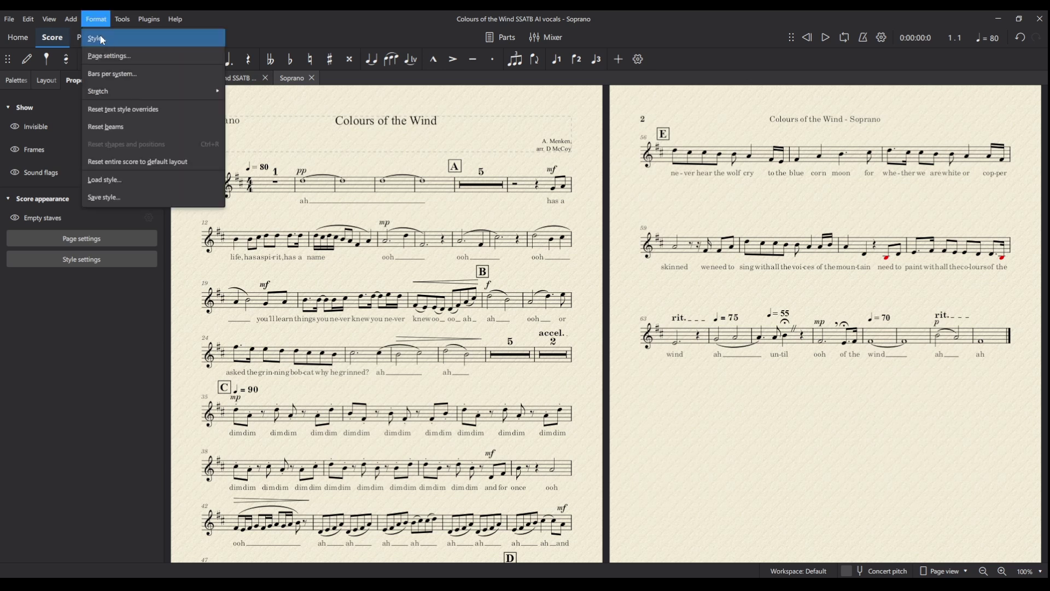
left_click(98, 41)
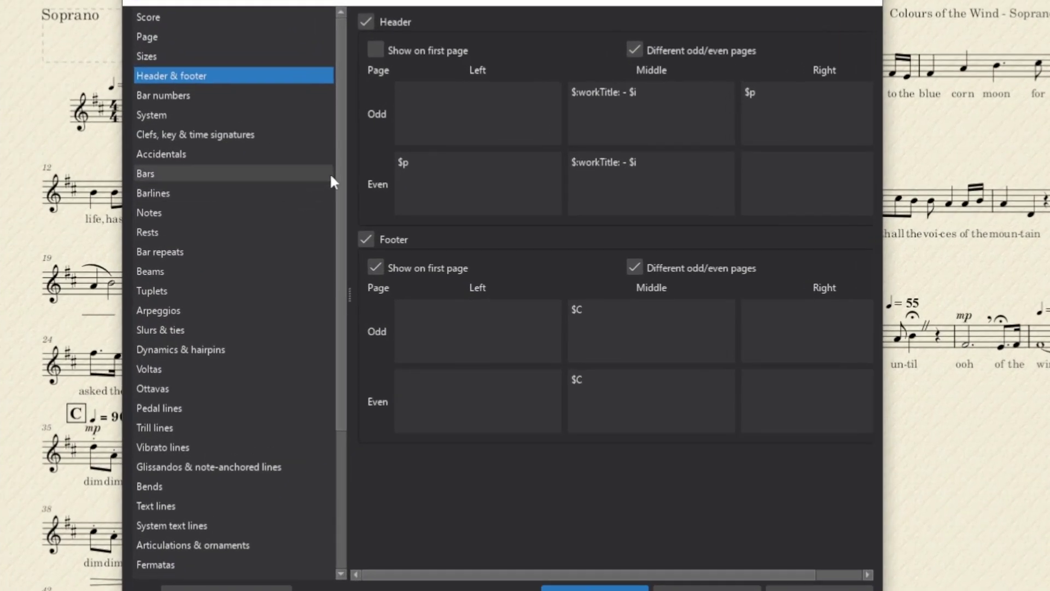
left_click_drag(340, 157, 283, 381)
left_click(166, 575)
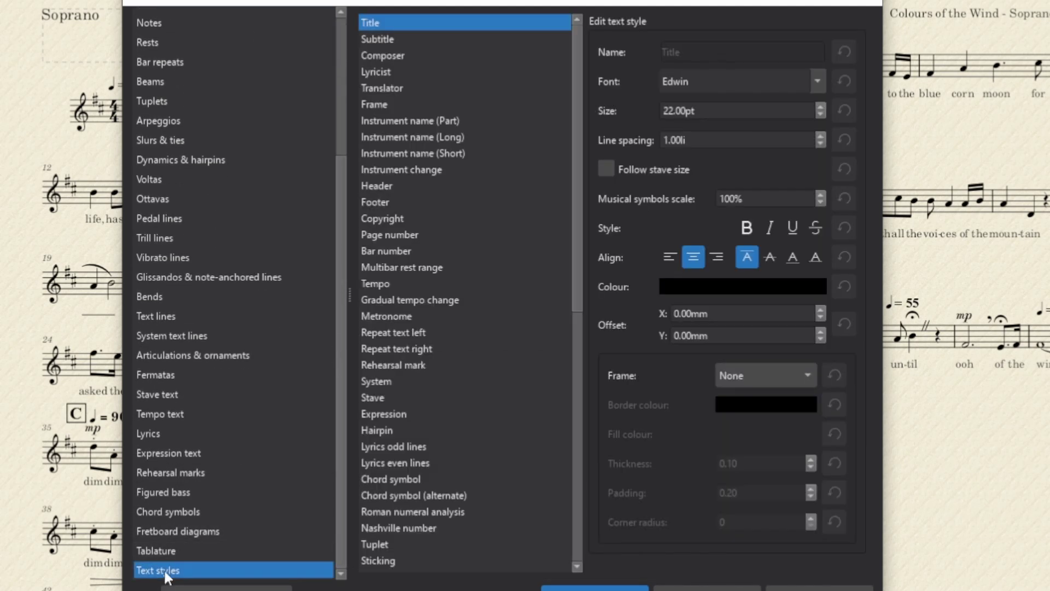
left_click(408, 189)
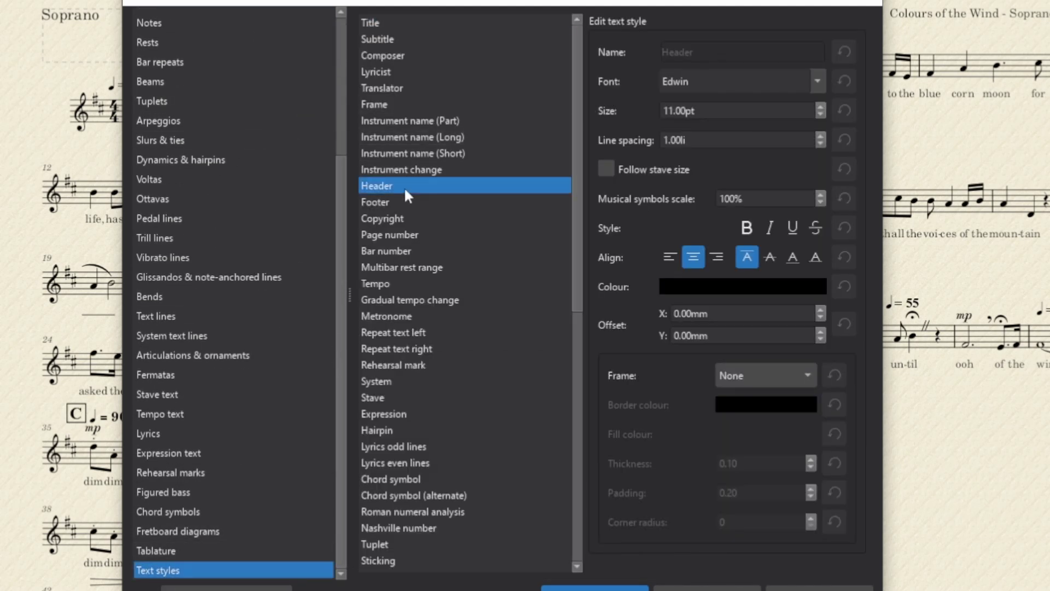
left_click(397, 200)
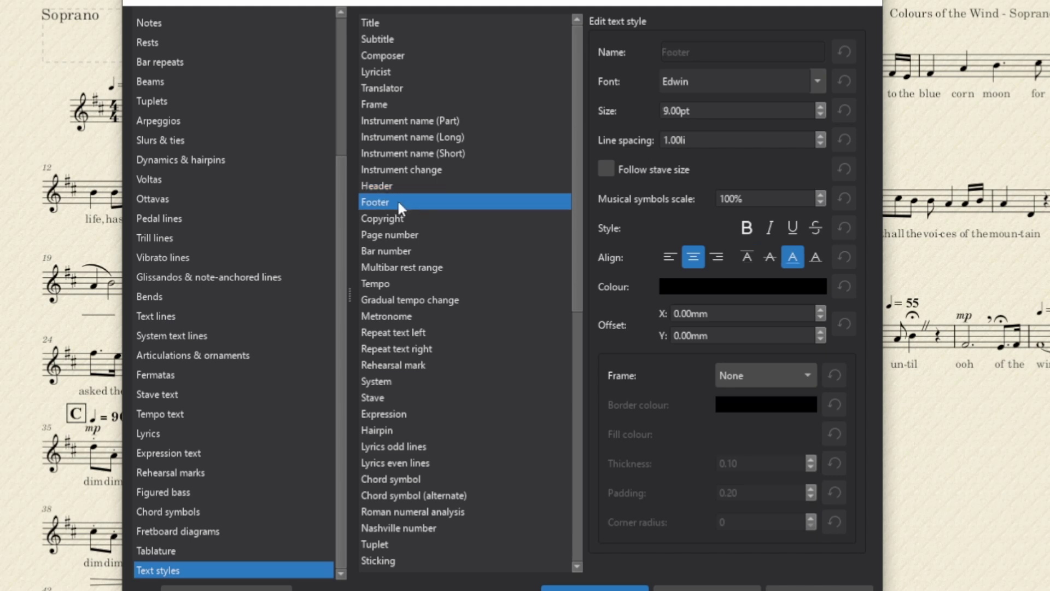
double_click(821, 106)
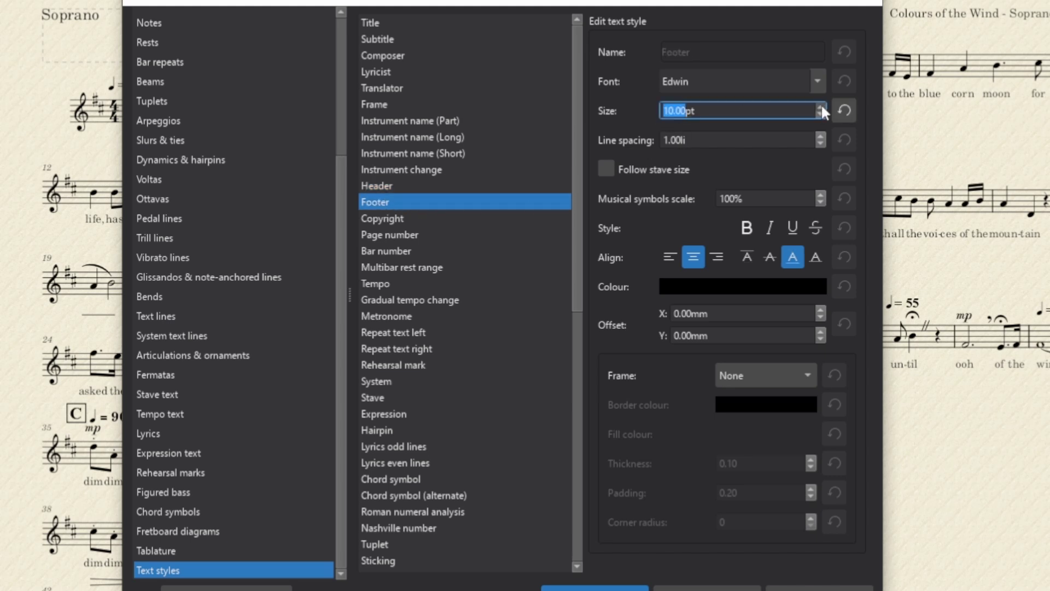
left_click(595, 589)
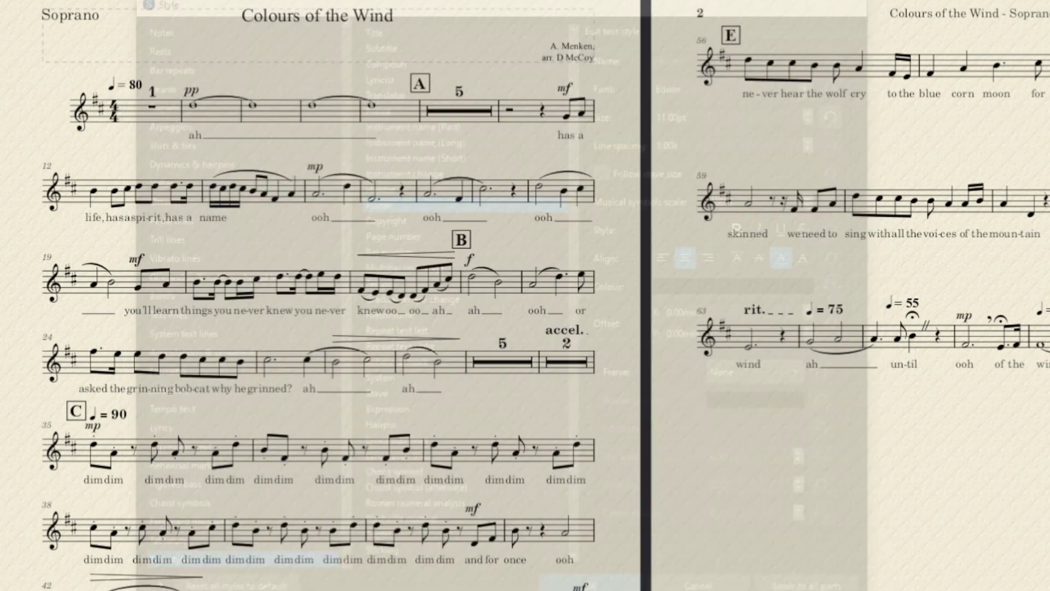
Reopen the Style dialog at the Header text style and confirm it unchanged.
scroll(606, 519, "down", 3)
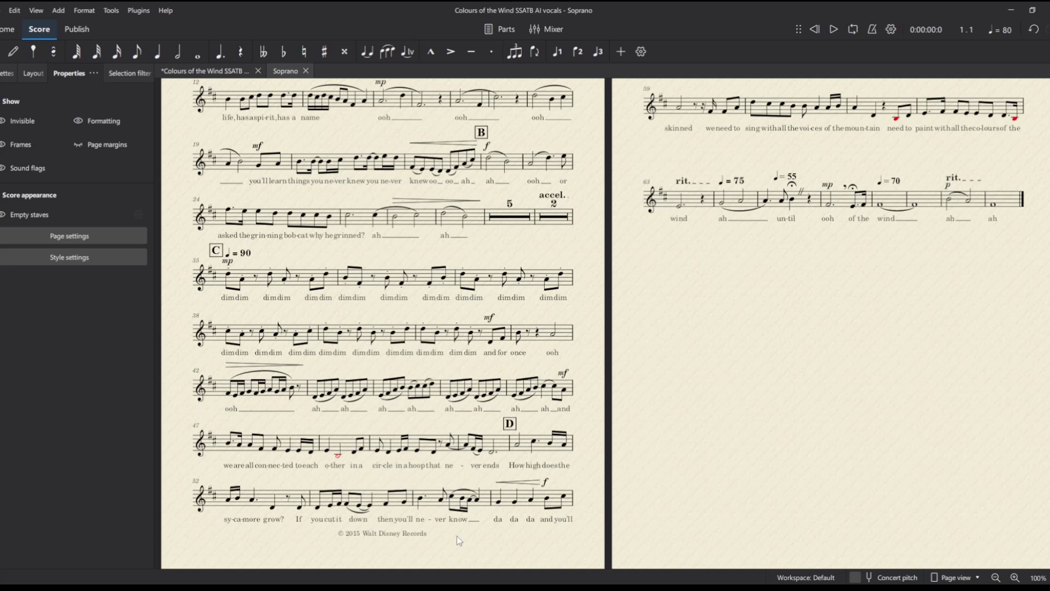
left_click(81, 259)
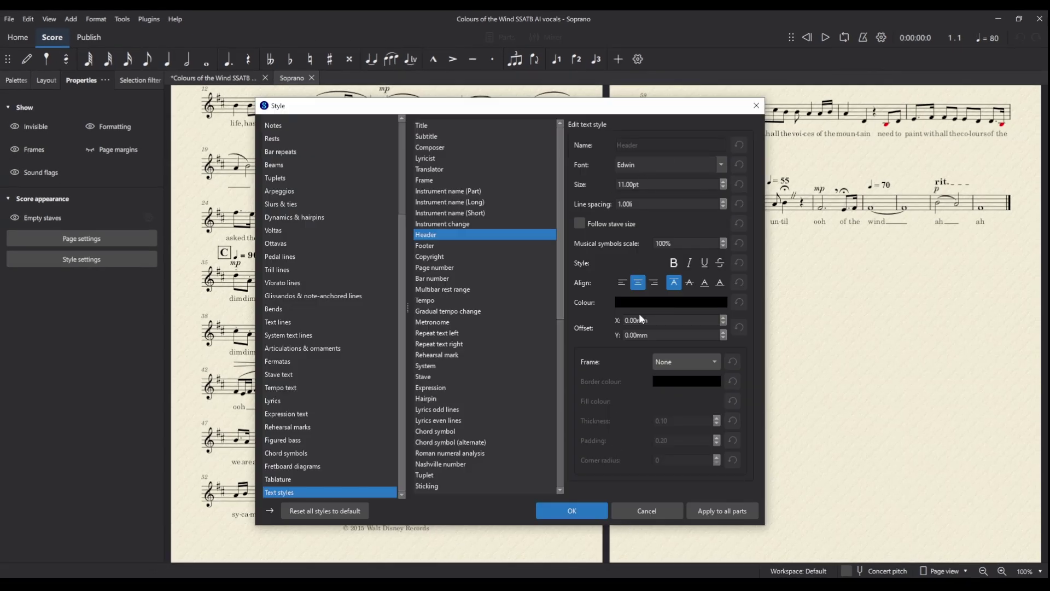
left_click(579, 513)
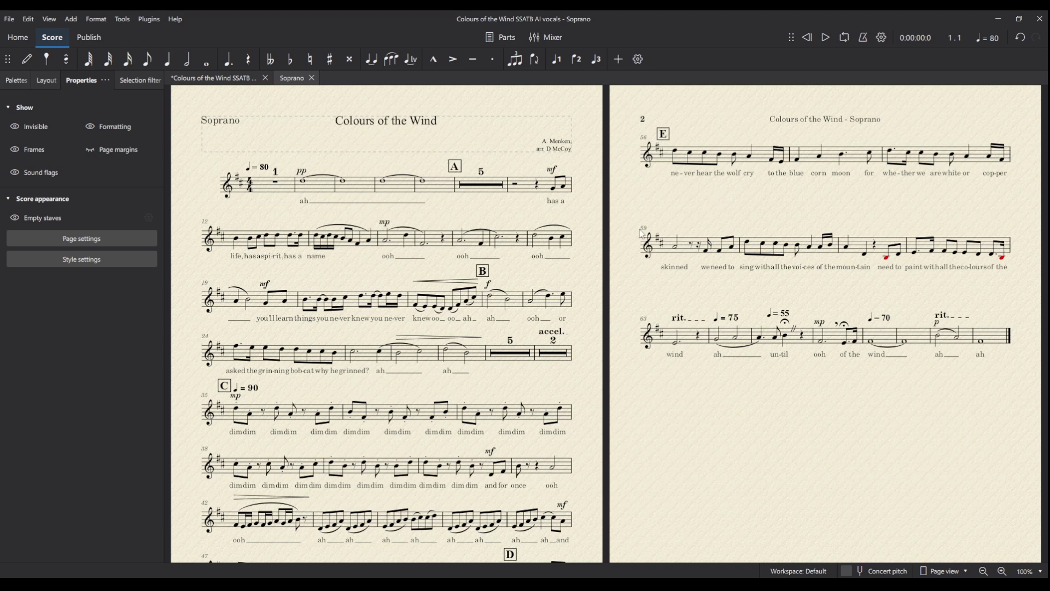
scroll(603, 158, "down", 3)
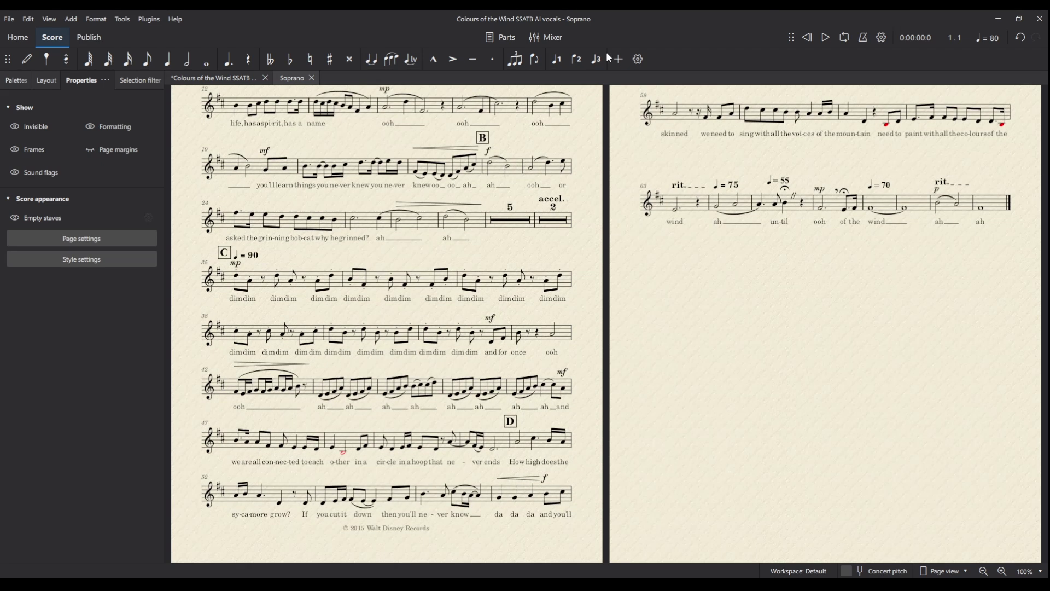
scroll(607, 126, "up", 3)
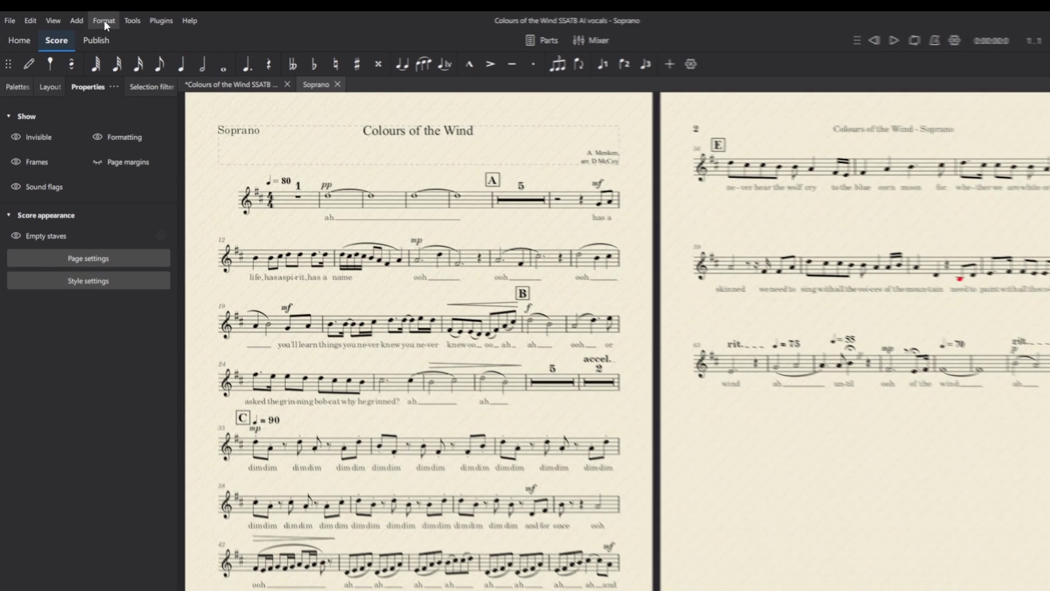
left_click(96, 19)
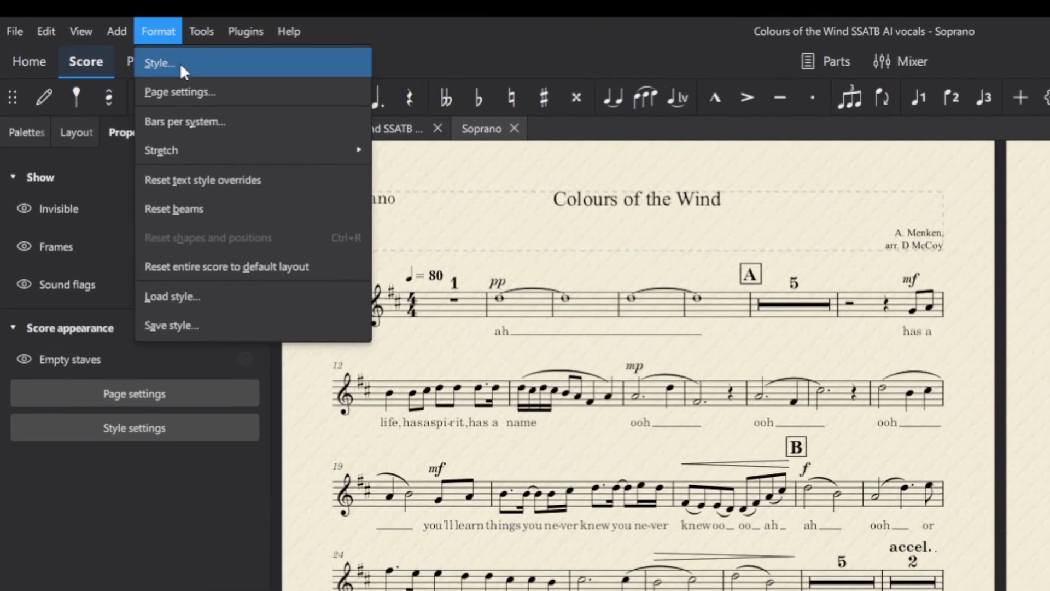
left_click(196, 323)
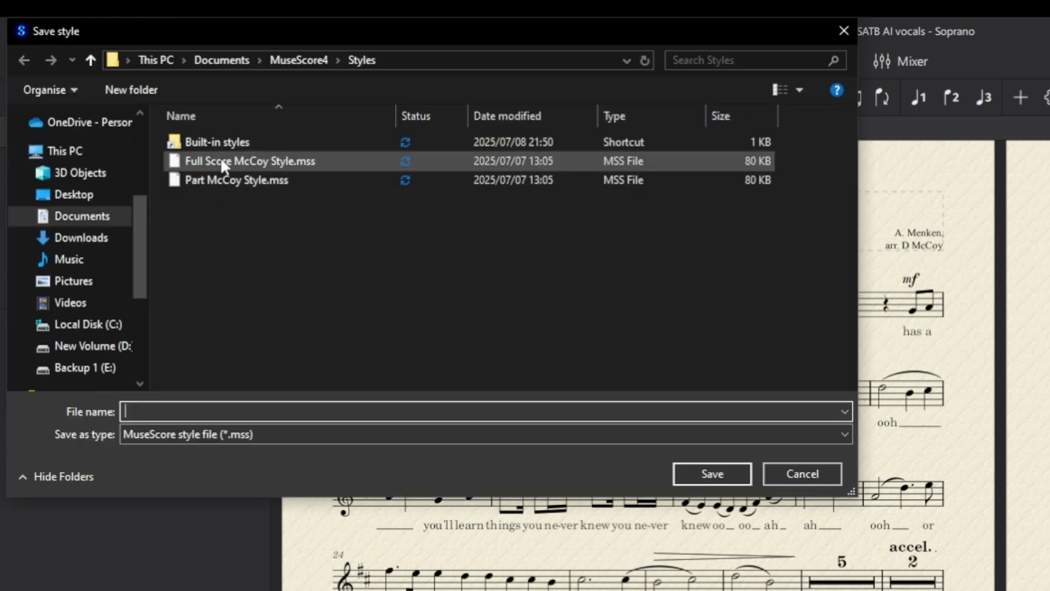
Cancel the style save and bring up the full choir score's title page.
left_click(801, 474)
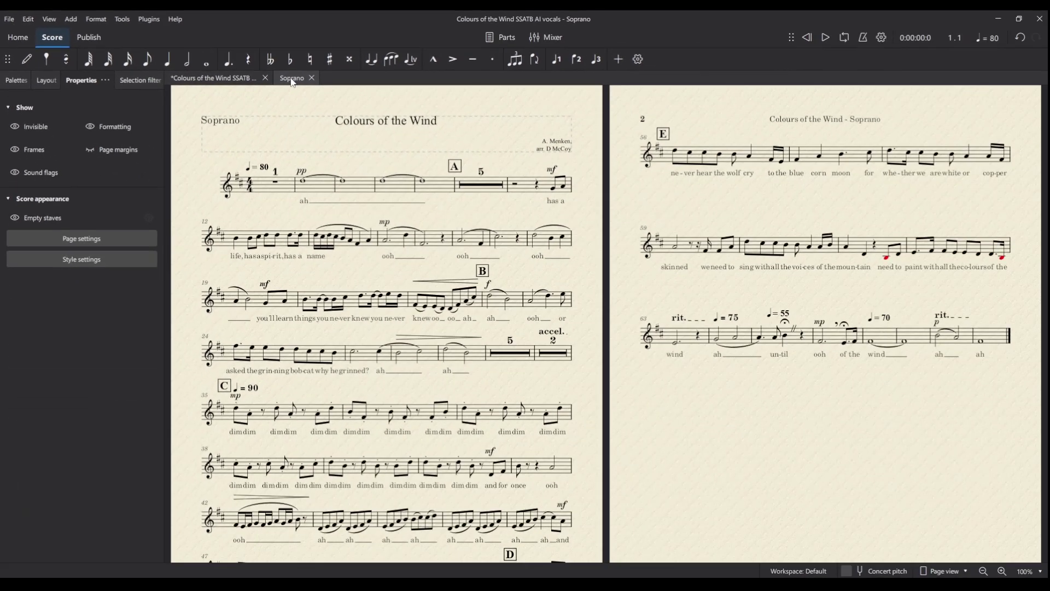
left_click(230, 78)
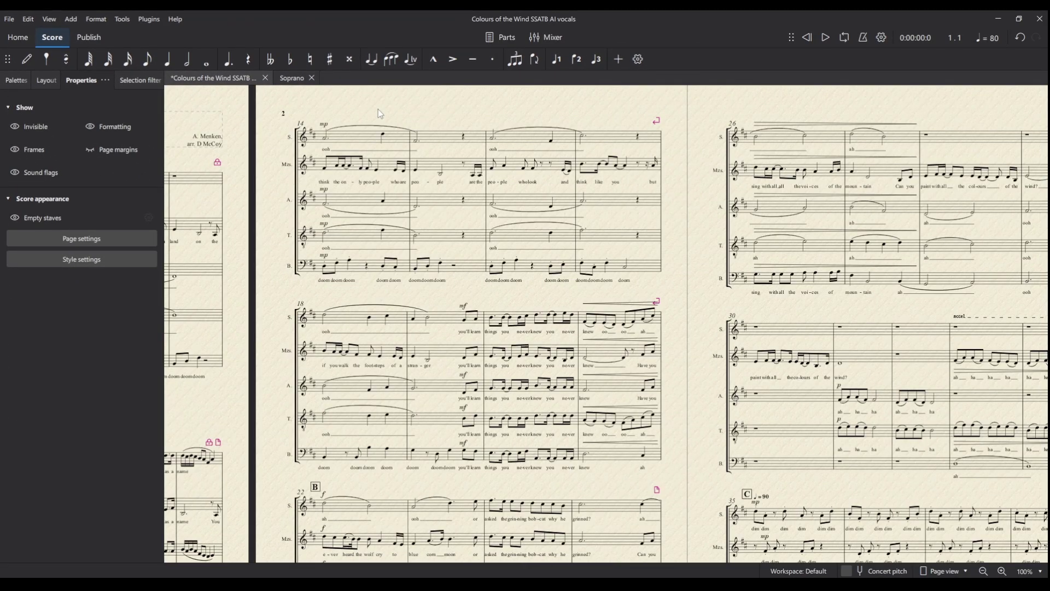
left_click_drag(379, 109, 641, 140)
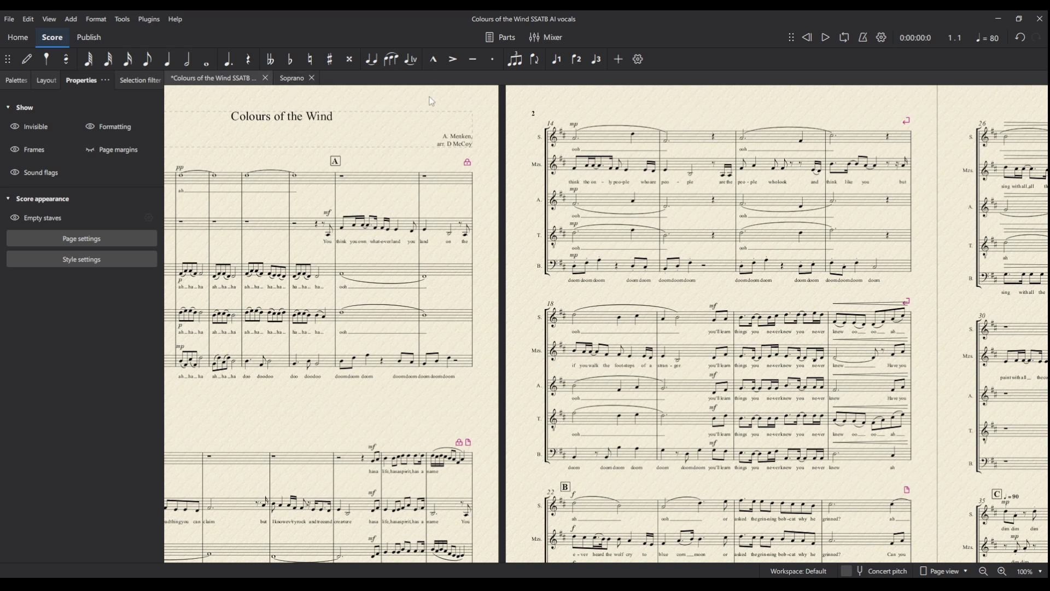
scroll(328, 96, "left", 3)
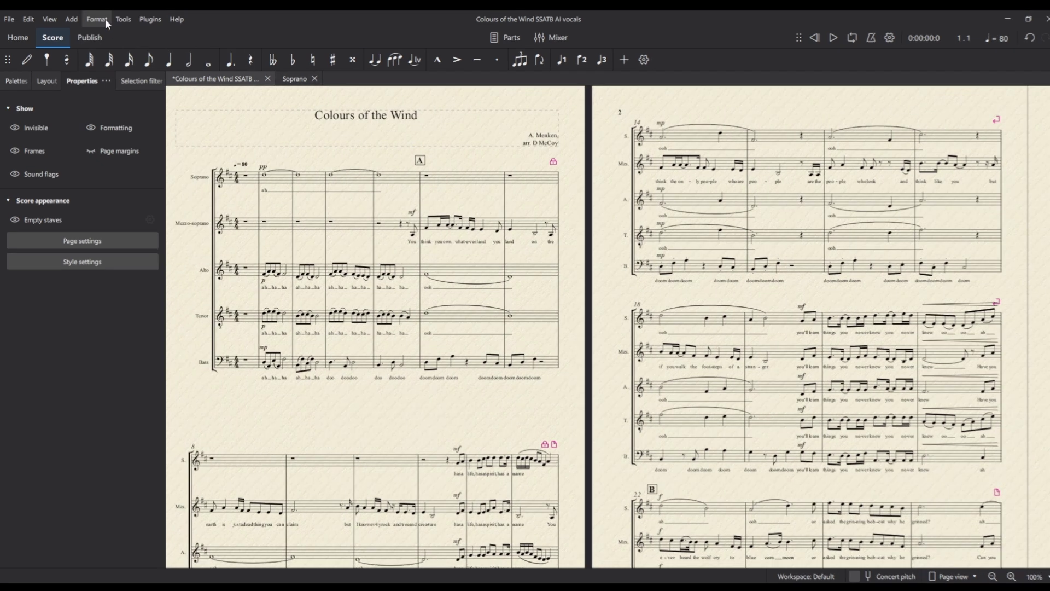
Load the 'Full Score McCoy Style.mss' style file into the full score.
left_click(95, 18)
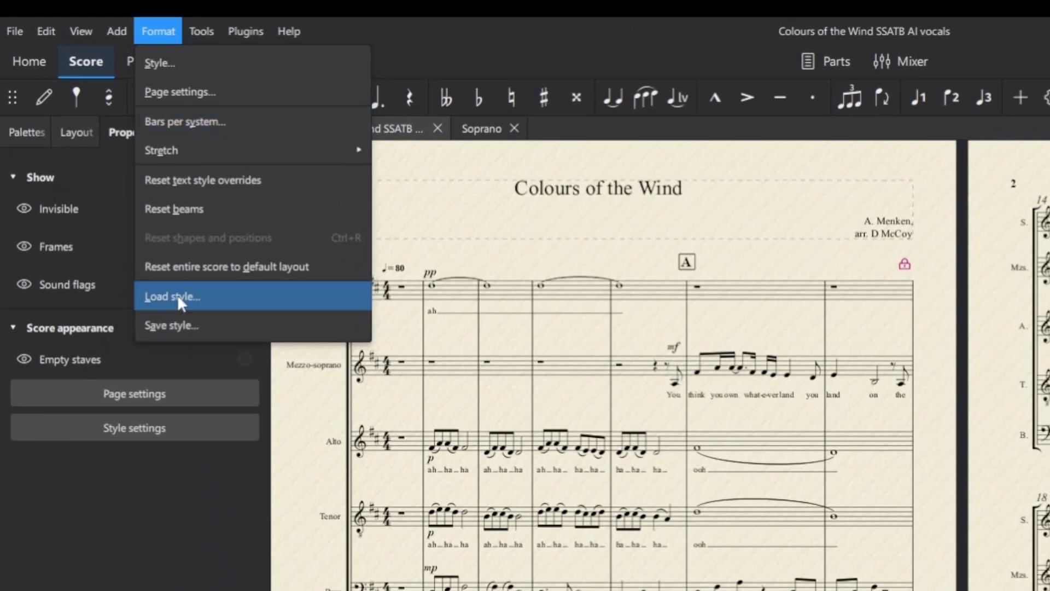
left_click(178, 296)
left_click(252, 164)
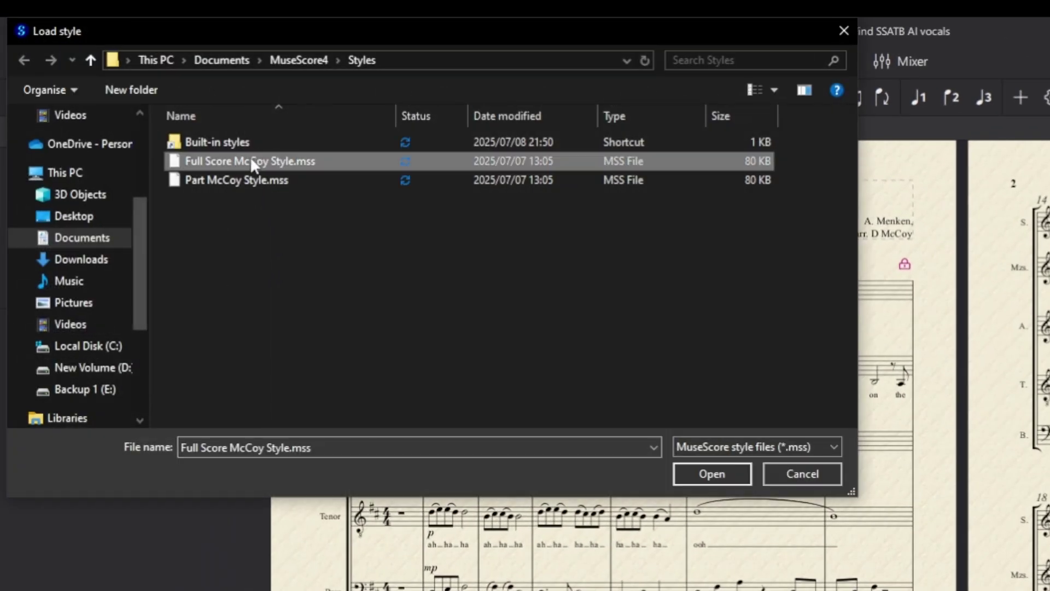
left_click(710, 474)
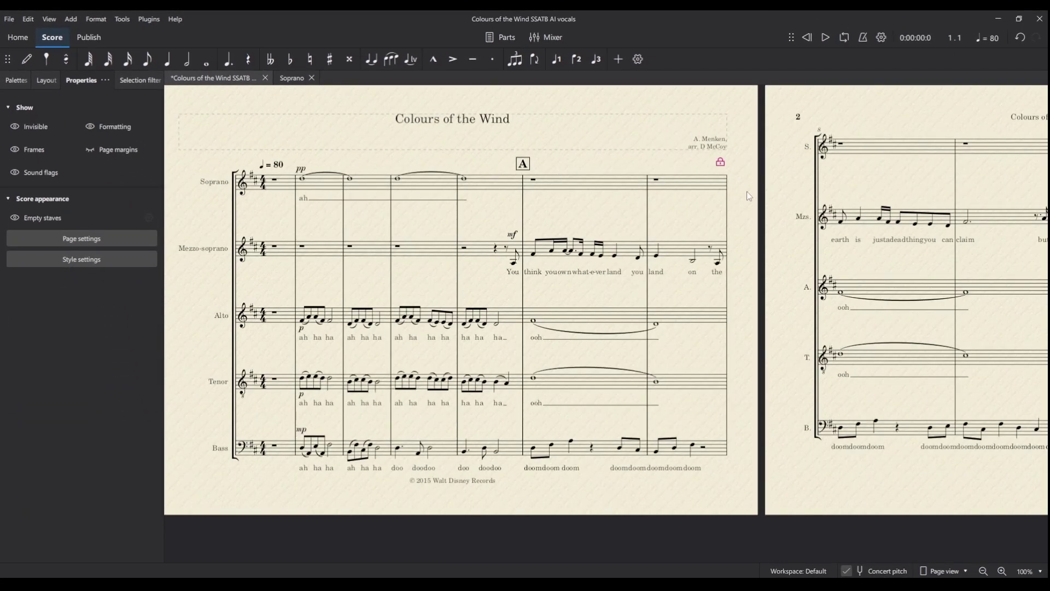
Pan to page 2 to check its 'Colours of the Wind - Full Score' header.
scroll(741, 191, "up", 1)
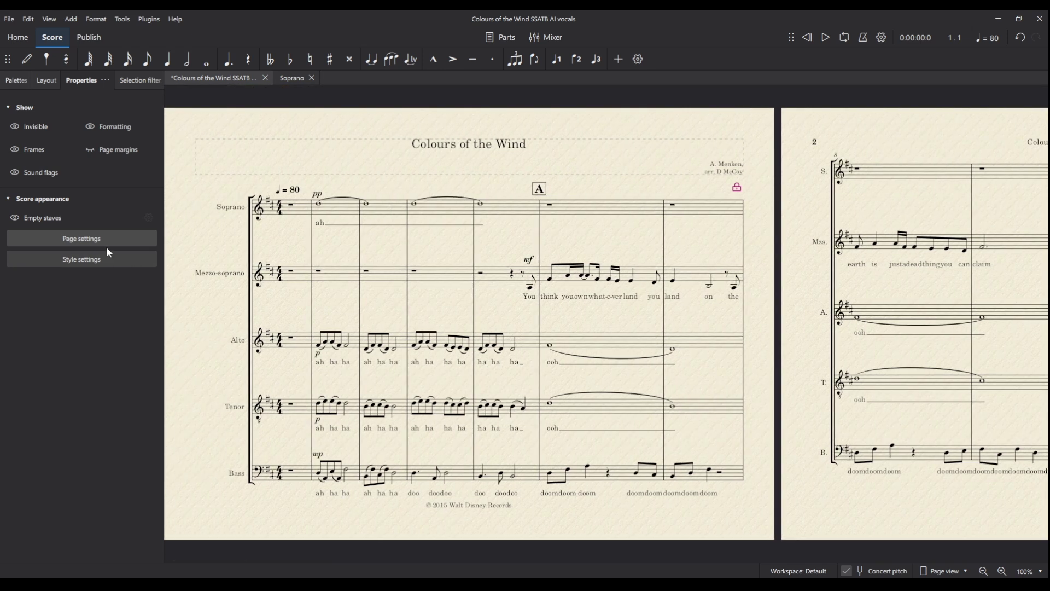
left_click_drag(763, 235, 254, 232)
scroll(552, 301, "left", 5)
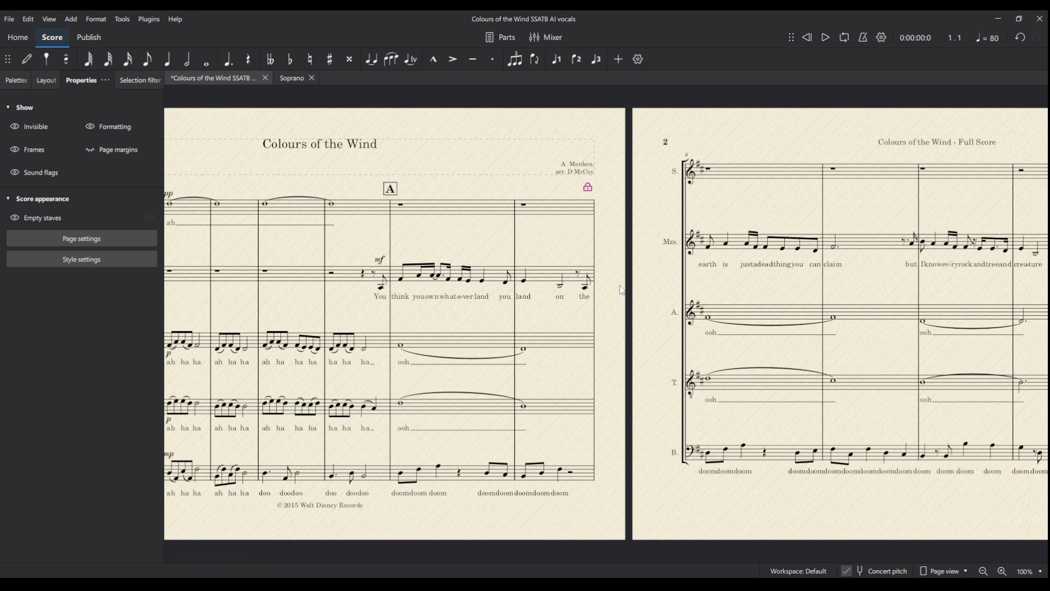
scroll(345, 137, "left", 2)
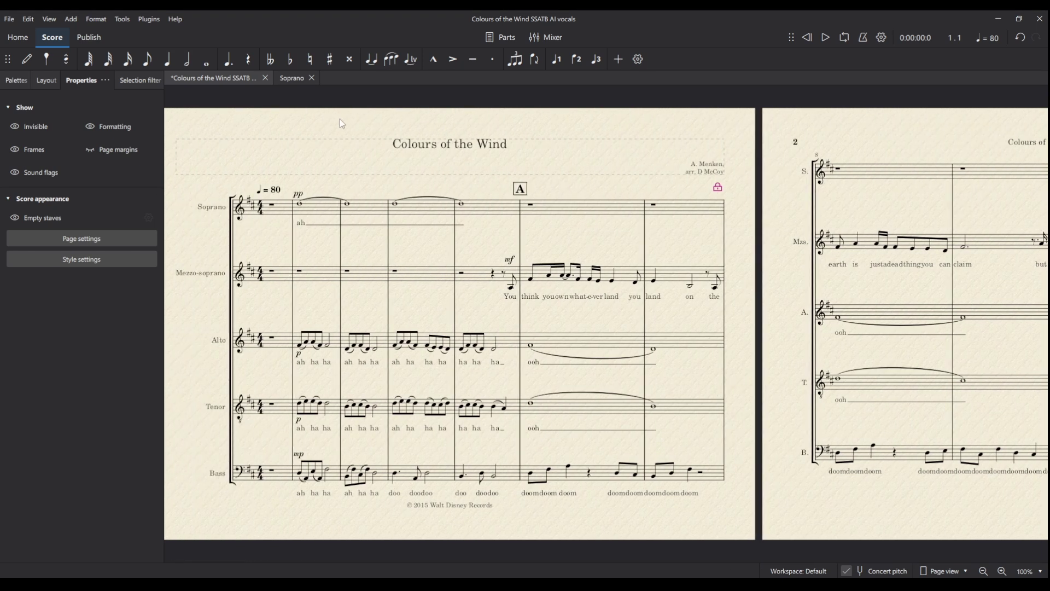
scroll(344, 119, "left", 1)
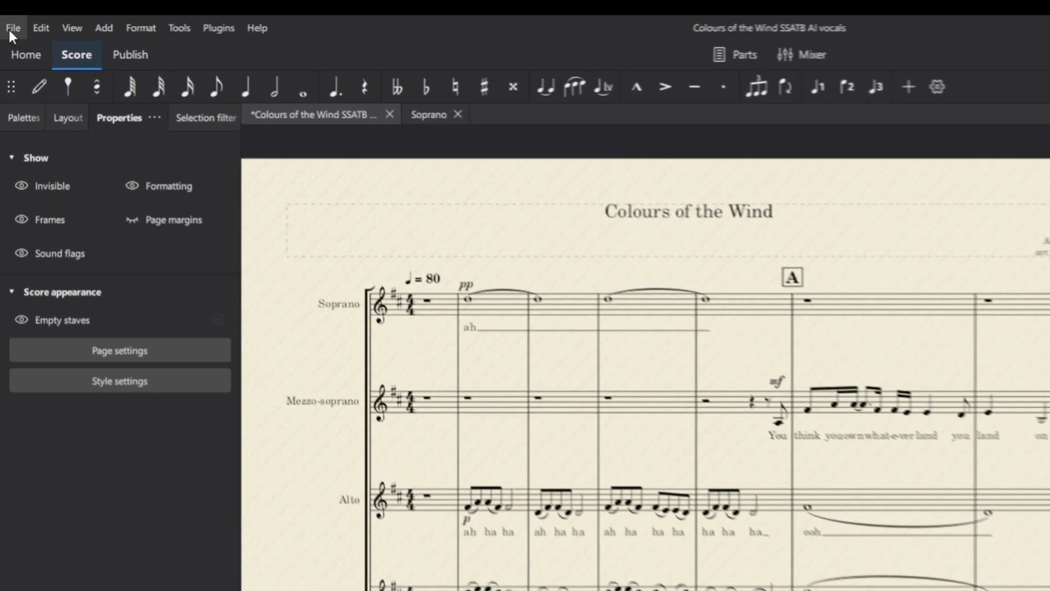
left_click(6, 19)
mouse_move(40, 15)
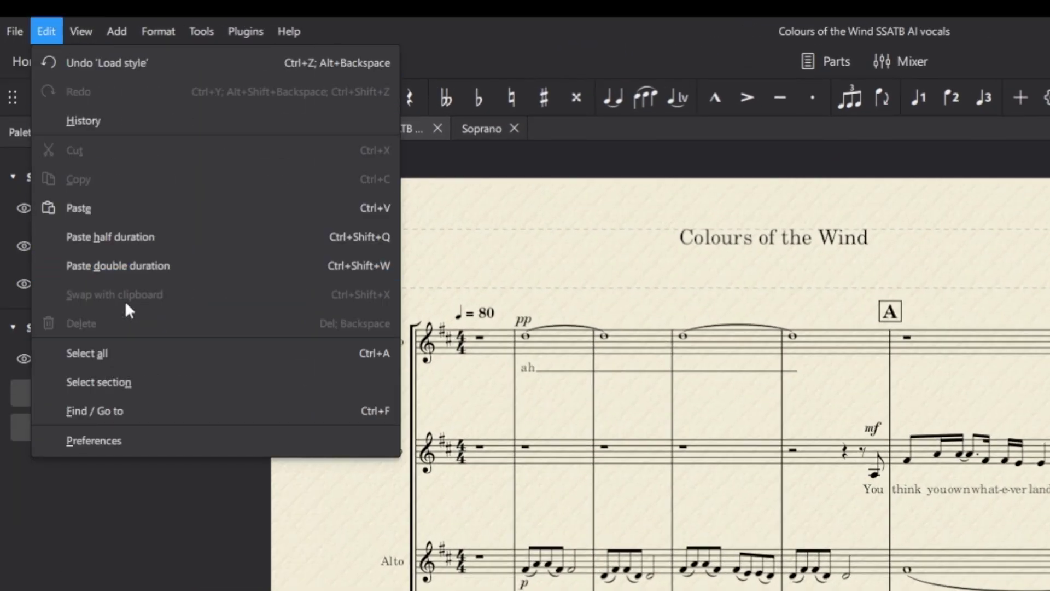
left_click(129, 442)
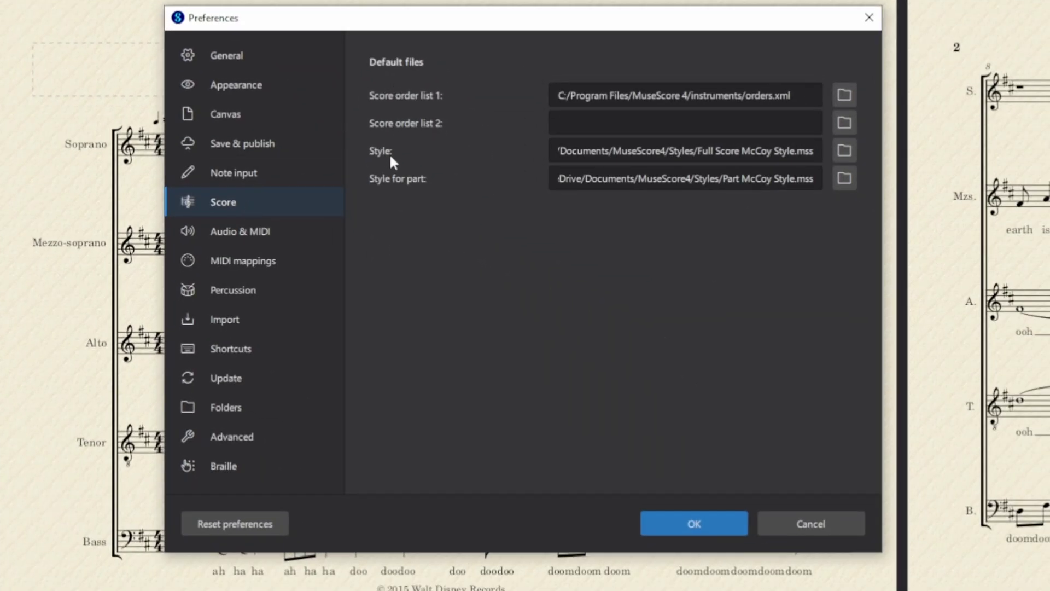
left_click(627, 152)
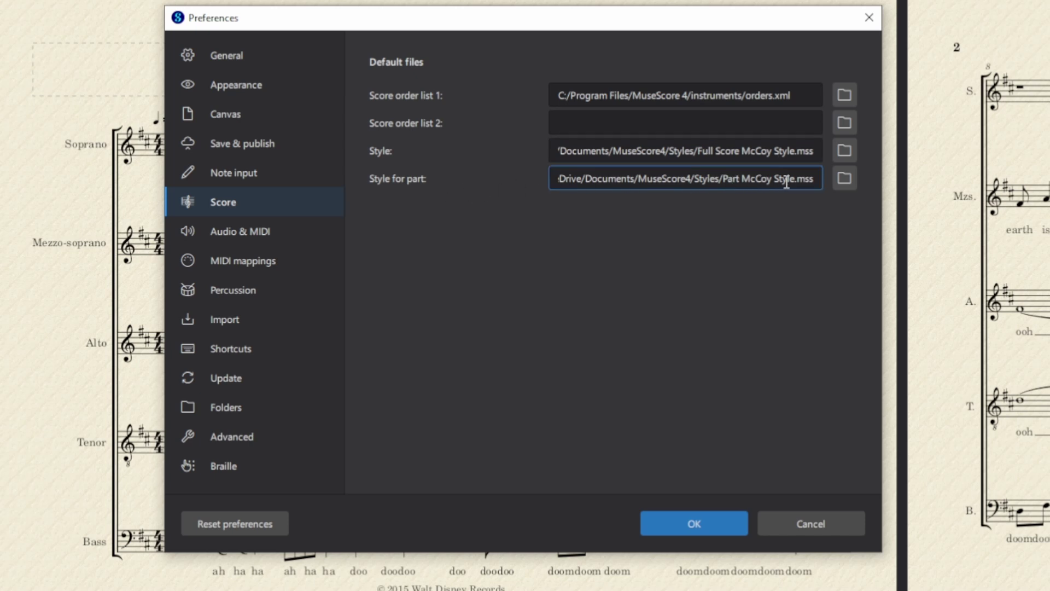
Close Preferences, then open the Alto part in its own tab and check its 'Colours of the Wind - Alto' page header.
left_click(711, 521)
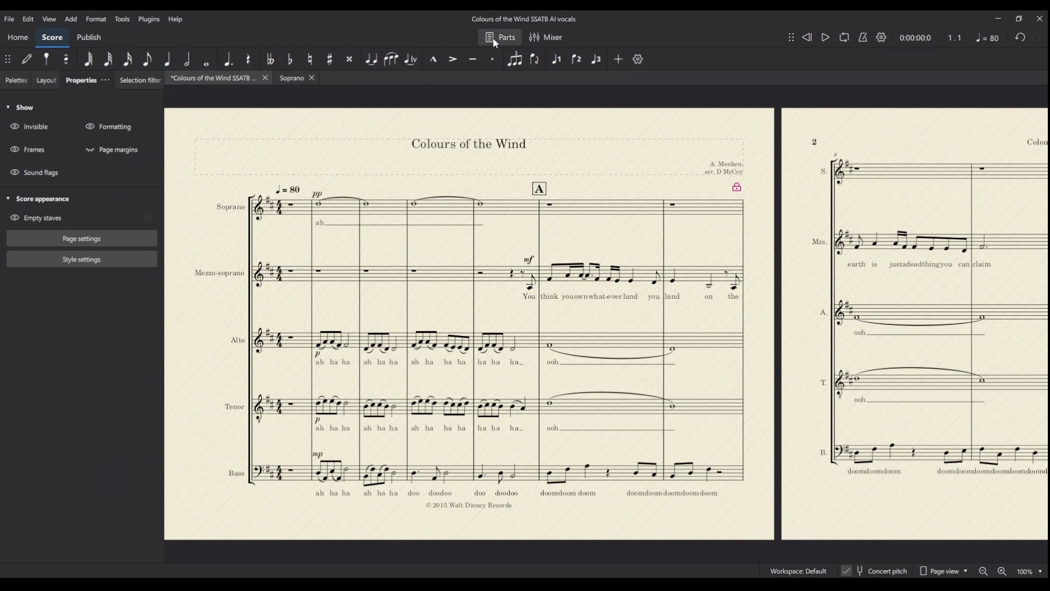
left_click(498, 37)
left_click(388, 282)
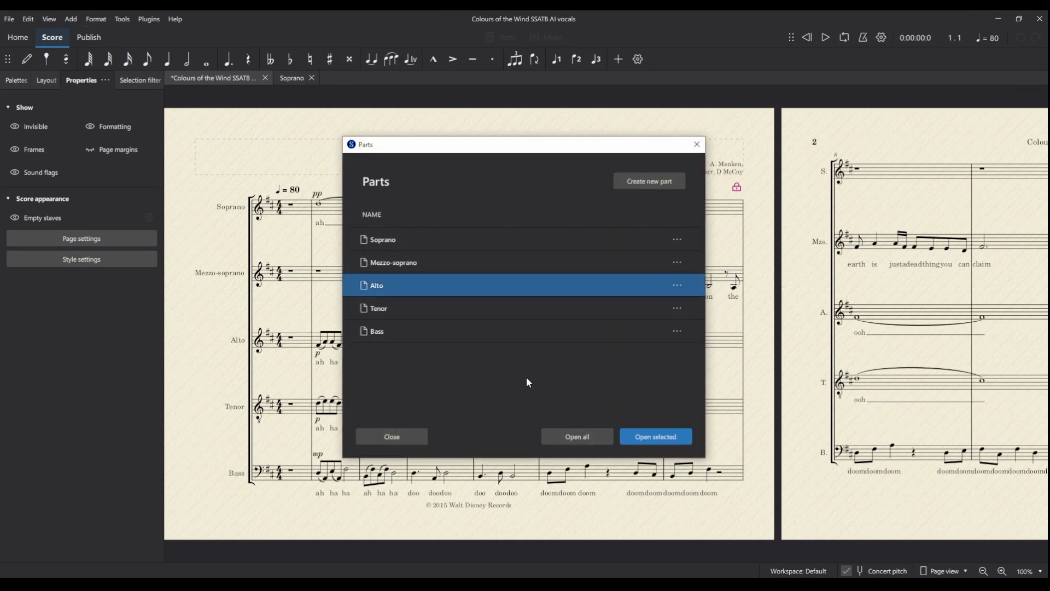
left_click(658, 437)
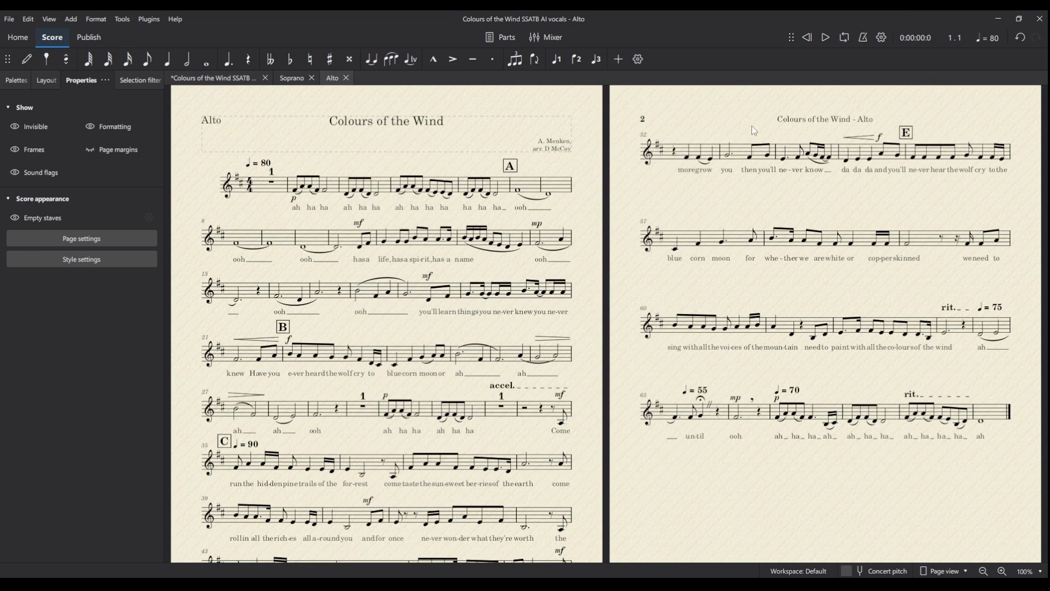
scroll(762, 123, "down", 5)
scroll(704, 203, "up", 5)
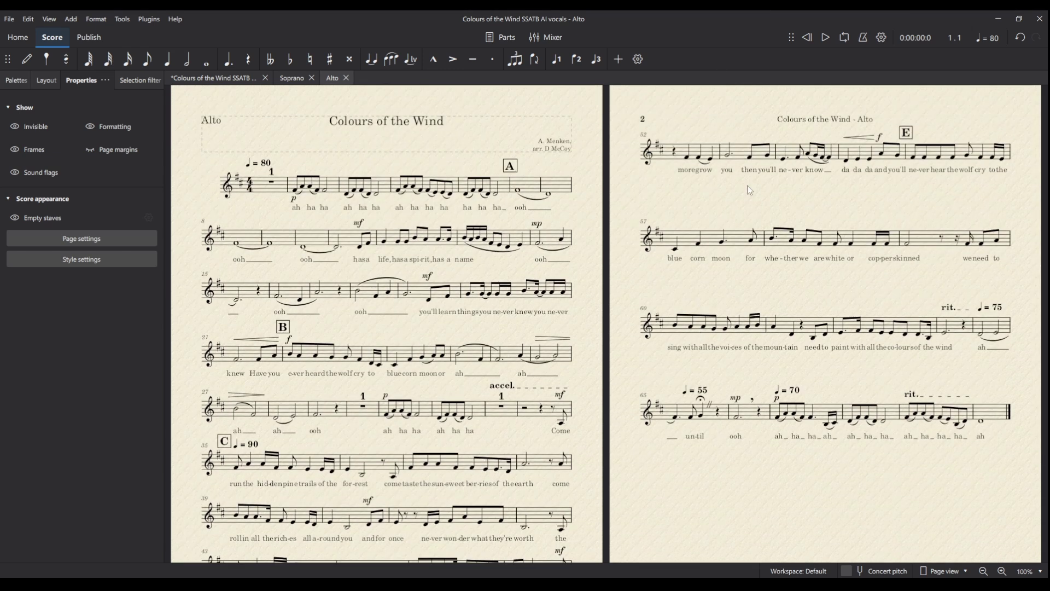